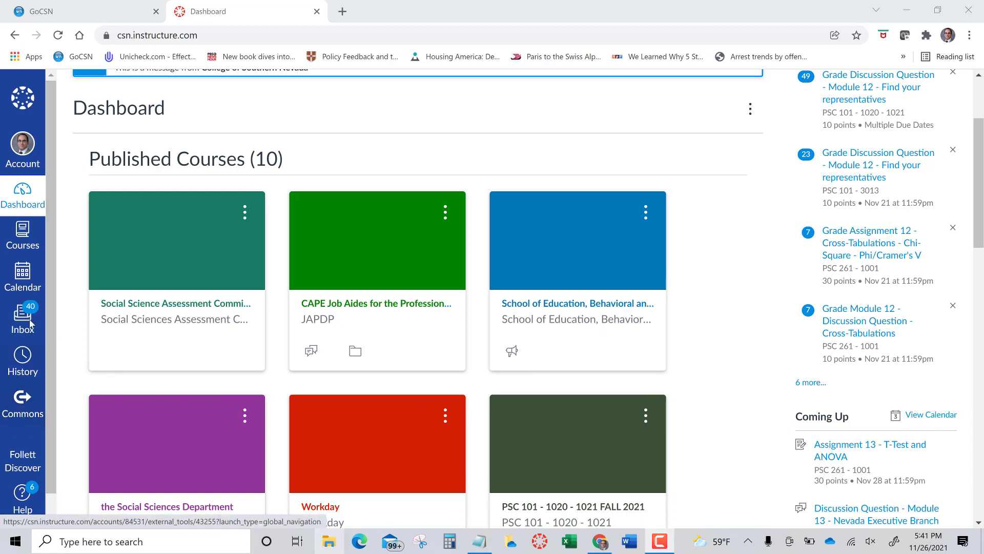
- Search Canvas Commons for 'Nevada Constitution Assessment Quiz' by pasting the title into the search box
click(21, 406)
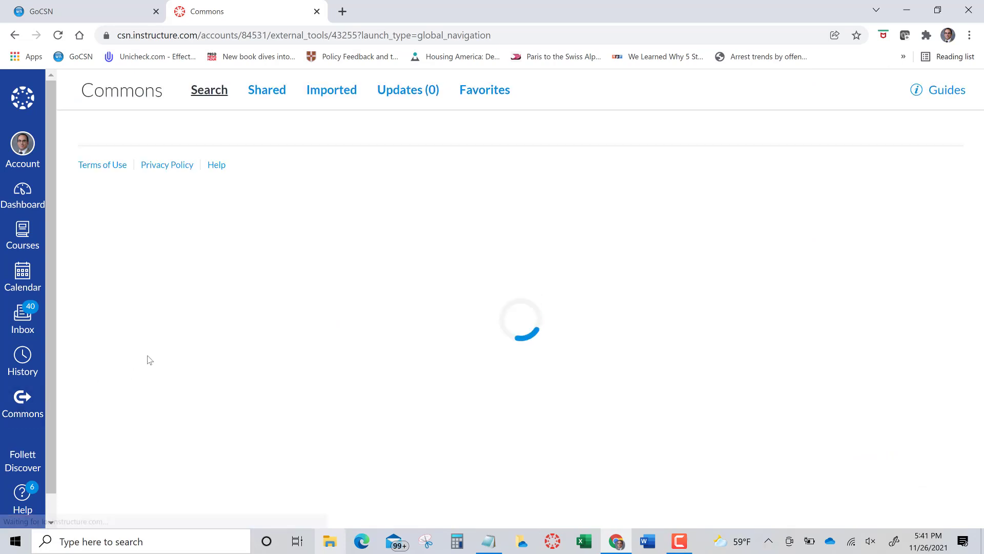
click(222, 150)
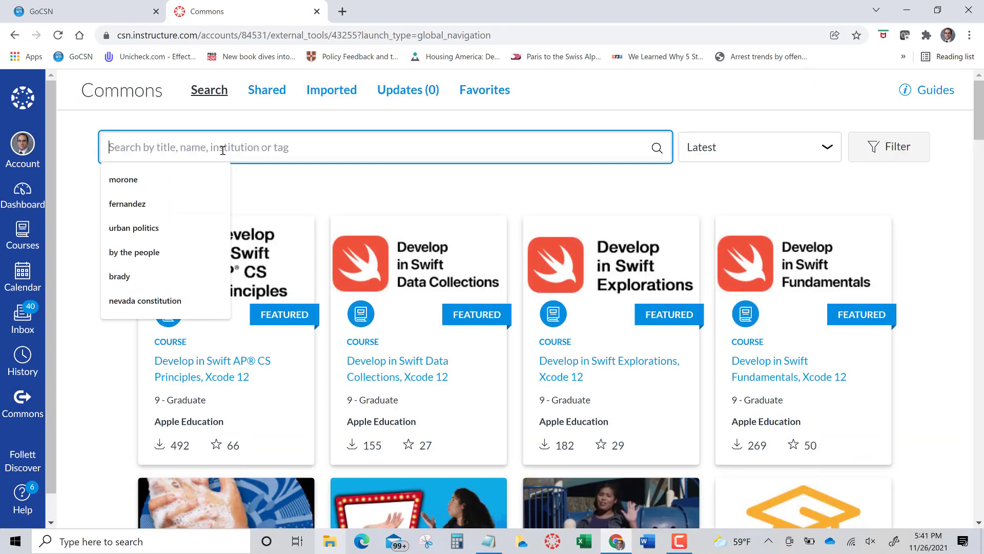
text(Nevada Constitution Assessment Quiz)
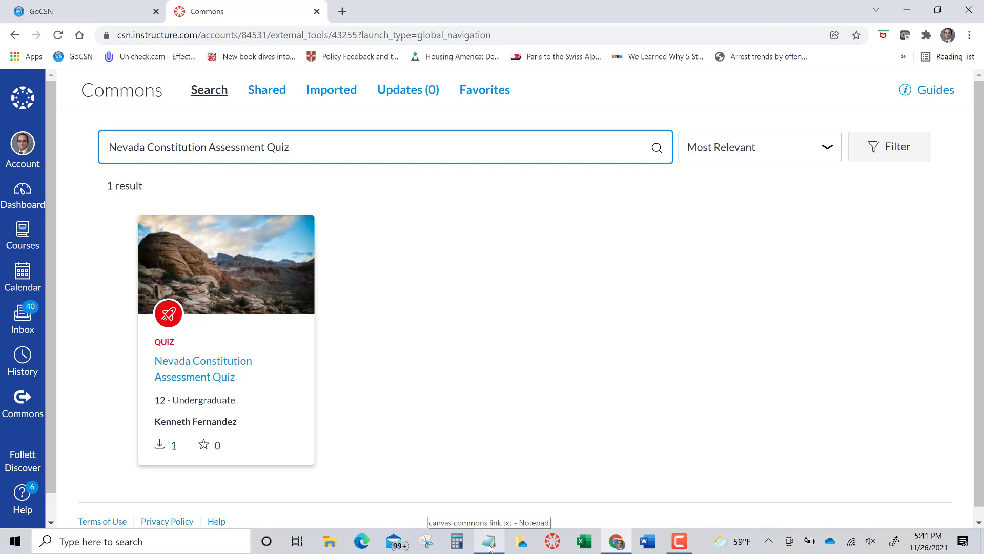
- Copy the Nevada Constitution quiz link from the Notepad note and open it in a new browser tab
click(489, 546)
click(798, 99)
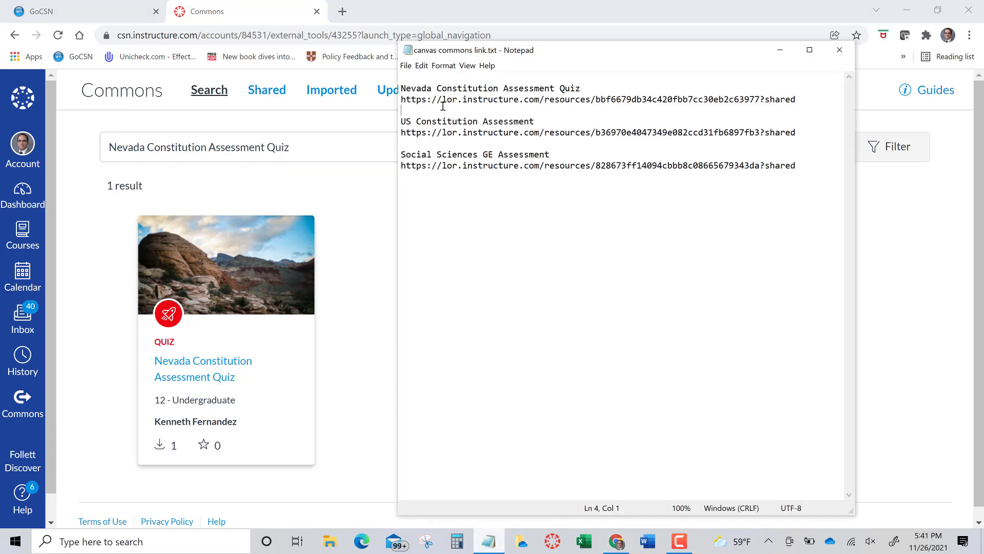
shift+click(402, 99)
right_click(411, 100)
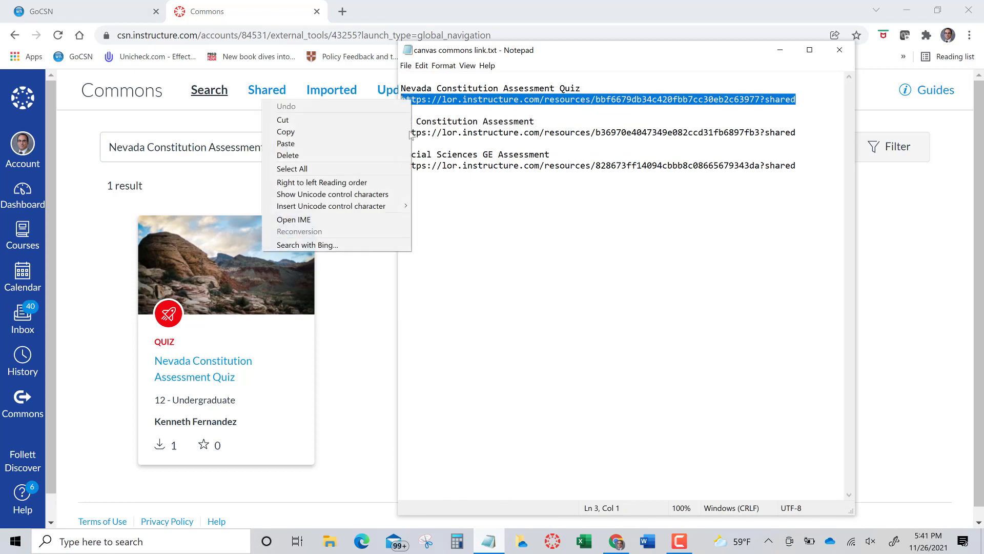
click(354, 131)
click(343, 11)
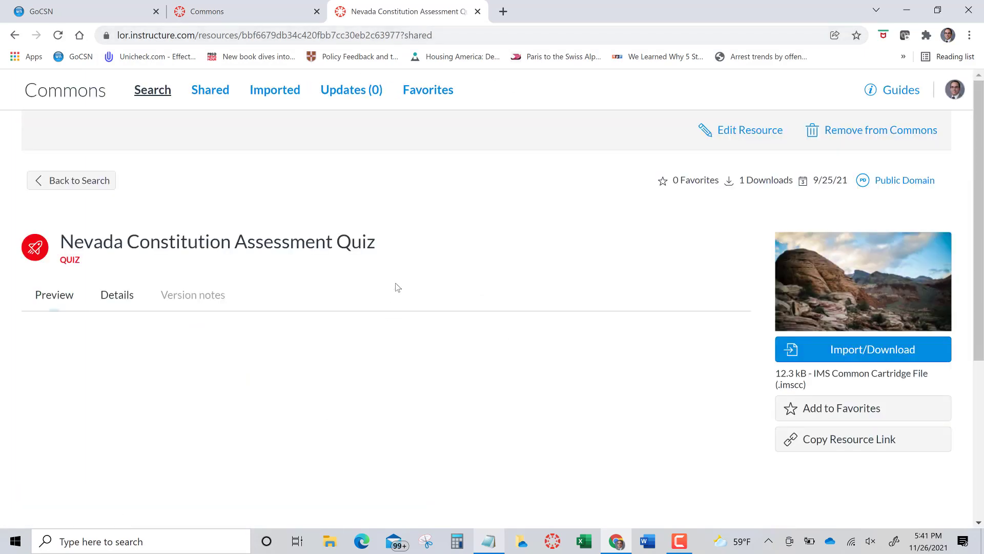
click(264, 11)
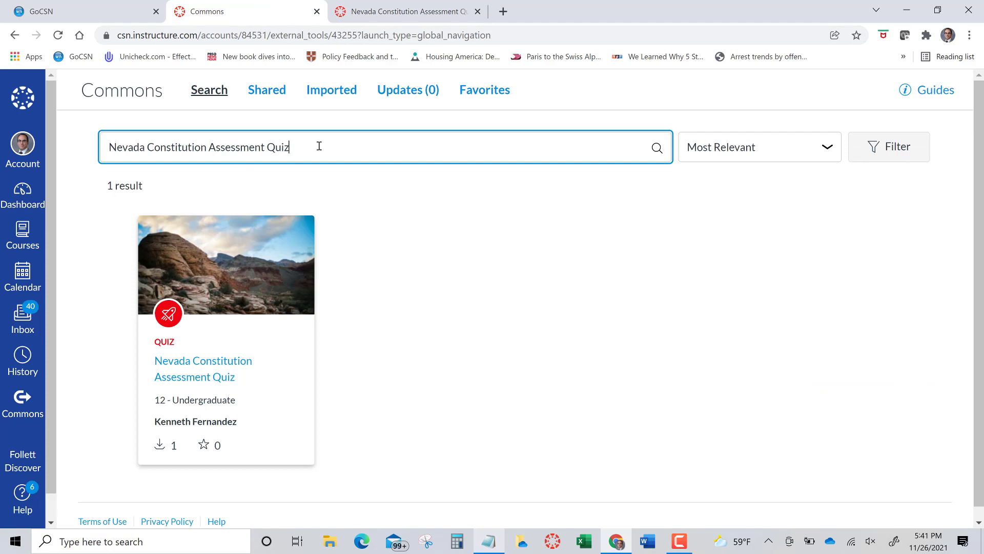
- Open the Nevada Constitution Assessment Quiz resource and show its Import/Download course list
click(196, 362)
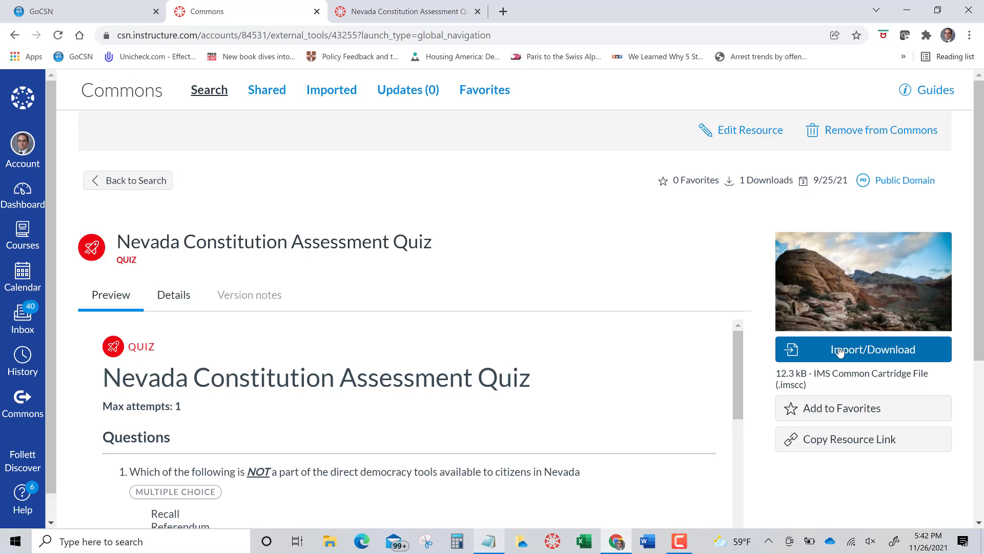
click(838, 352)
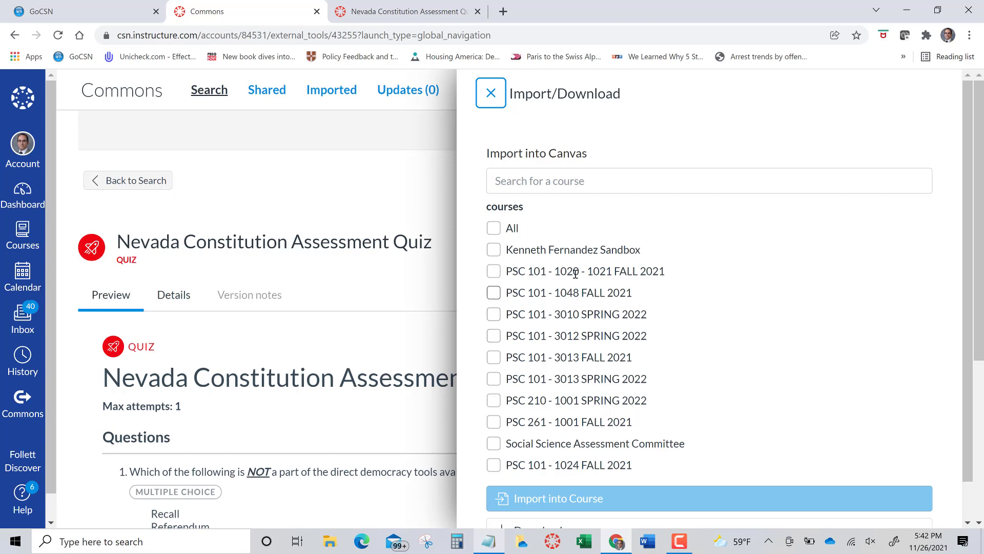
- Import the quiz into the PSC 101 - 1020 - 1021 FALL 2021 course
click(495, 272)
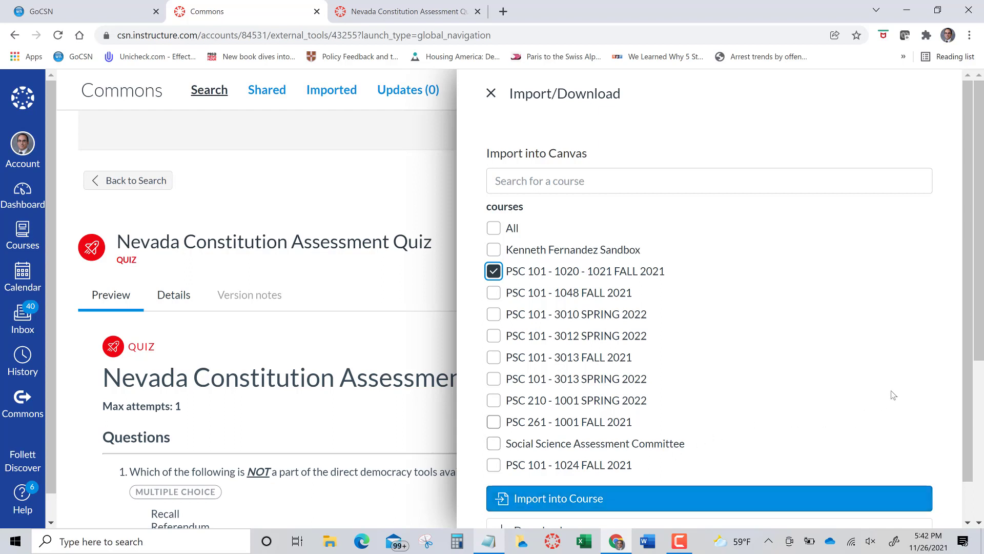
scroll(971, 385, down, 1)
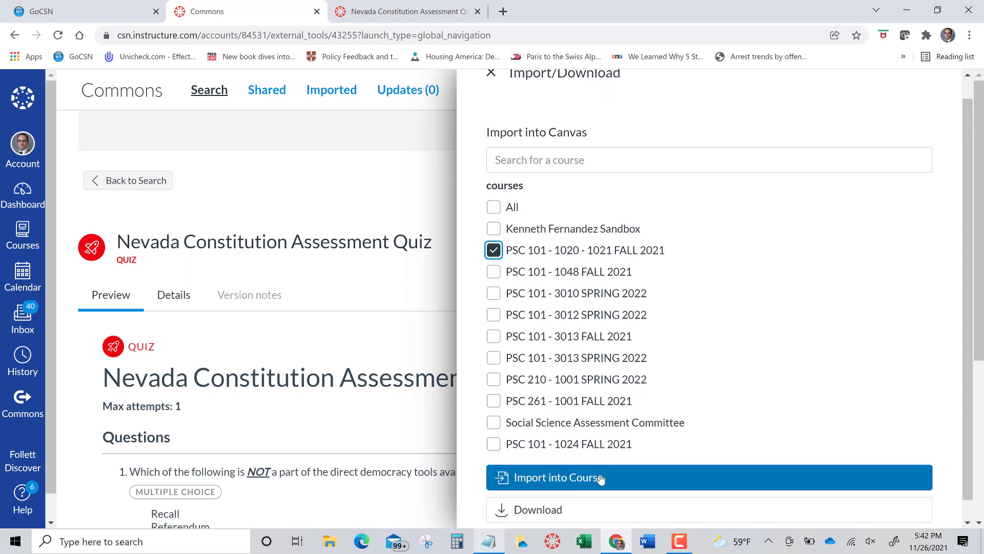
click(592, 457)
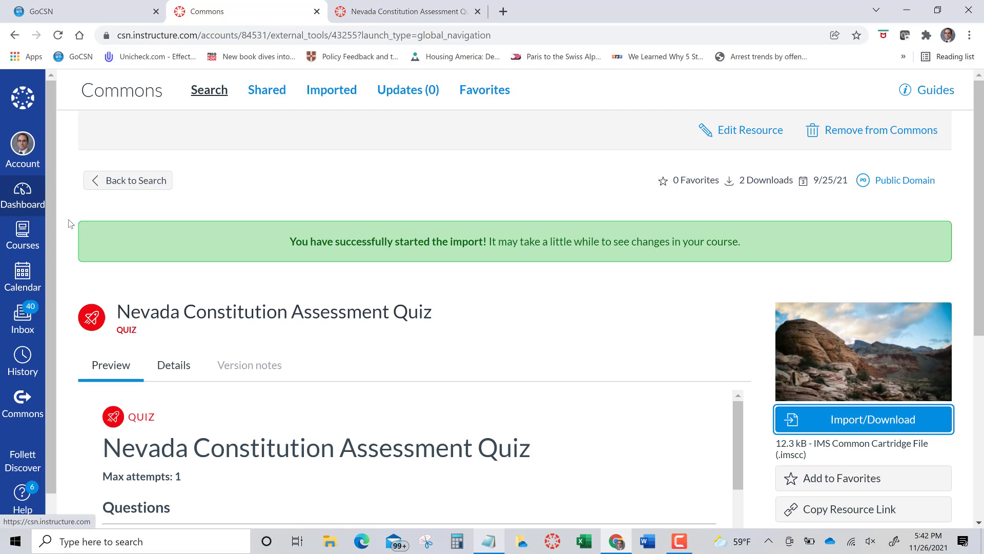
- Go from the Dashboard to the PSC 101 - 1020 - 1021 FALL 2021 course's Quizzes list
scroll(615, 345, down, 3)
scroll(615, 345, down, 3)
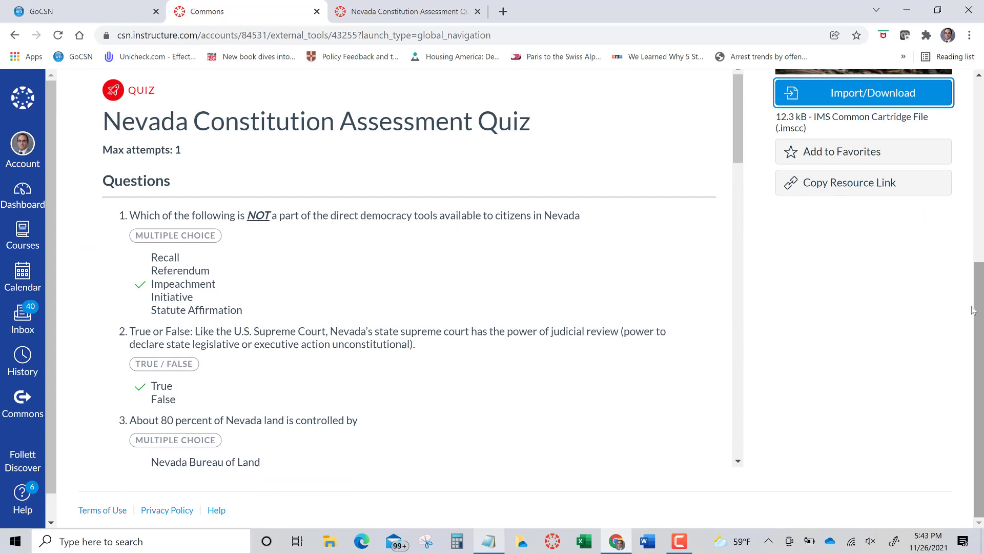
drag(978, 312, 978, 161)
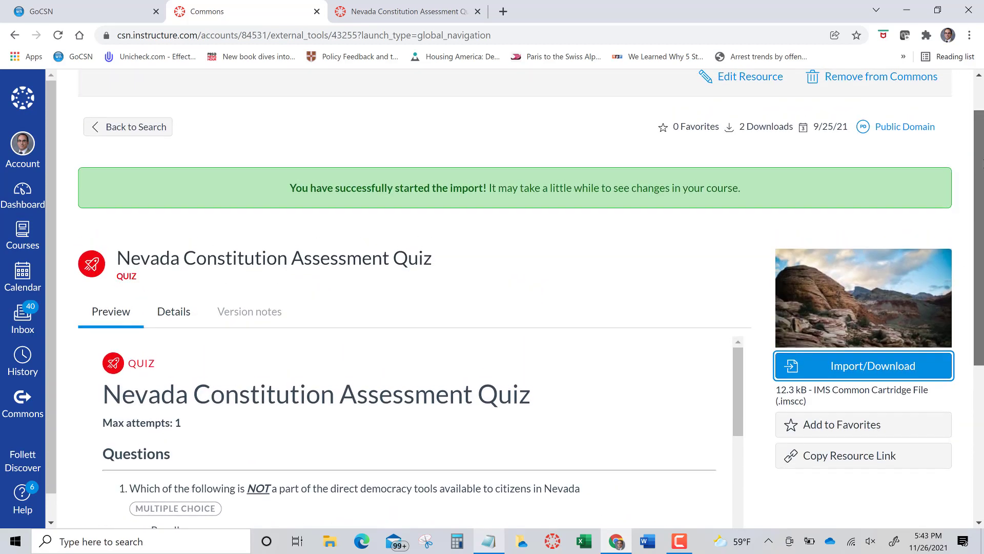
click(27, 199)
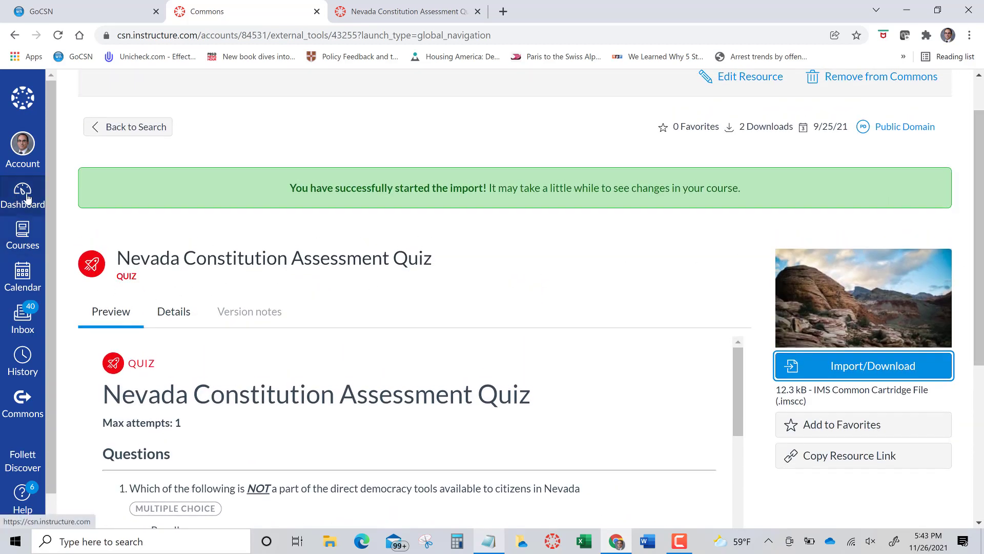
scroll(568, 341, down, 5)
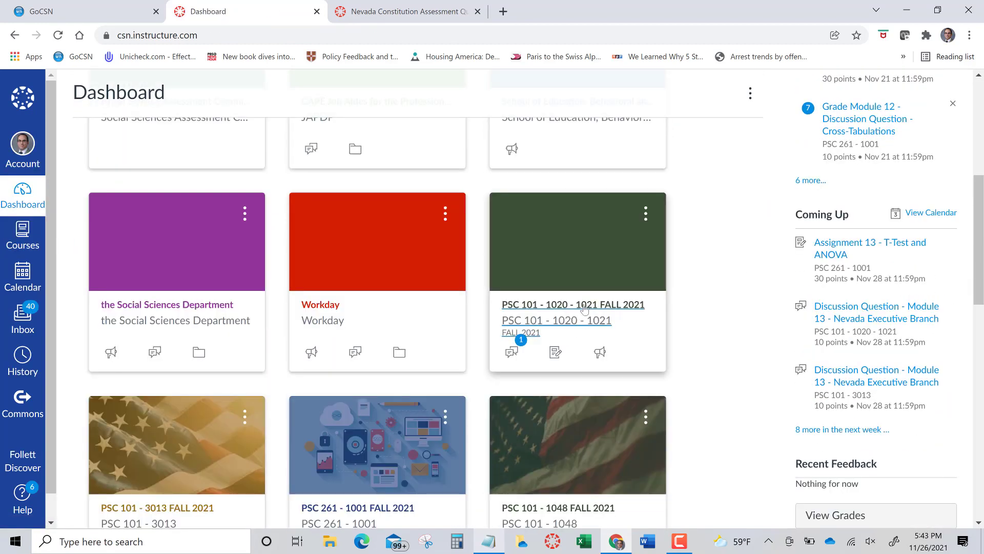
click(569, 343)
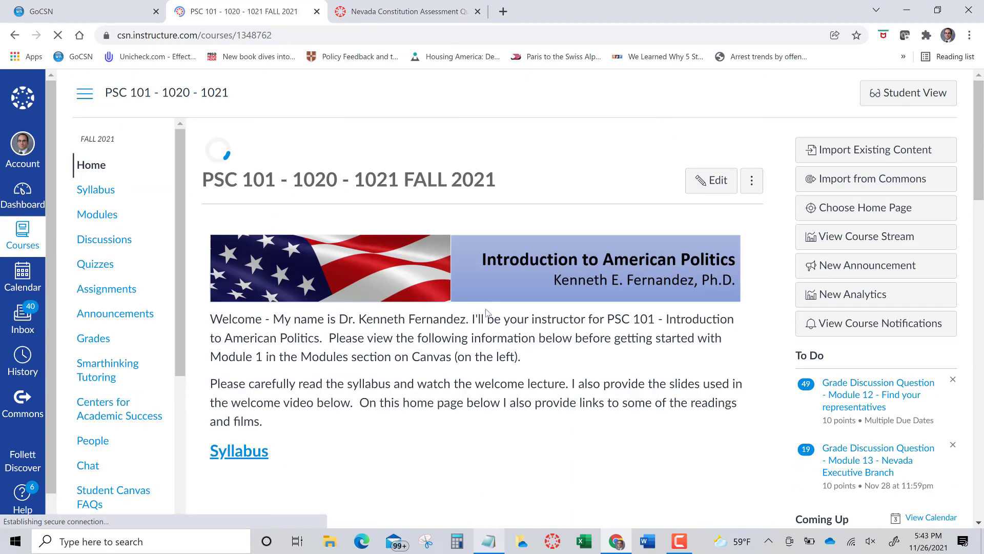
click(110, 264)
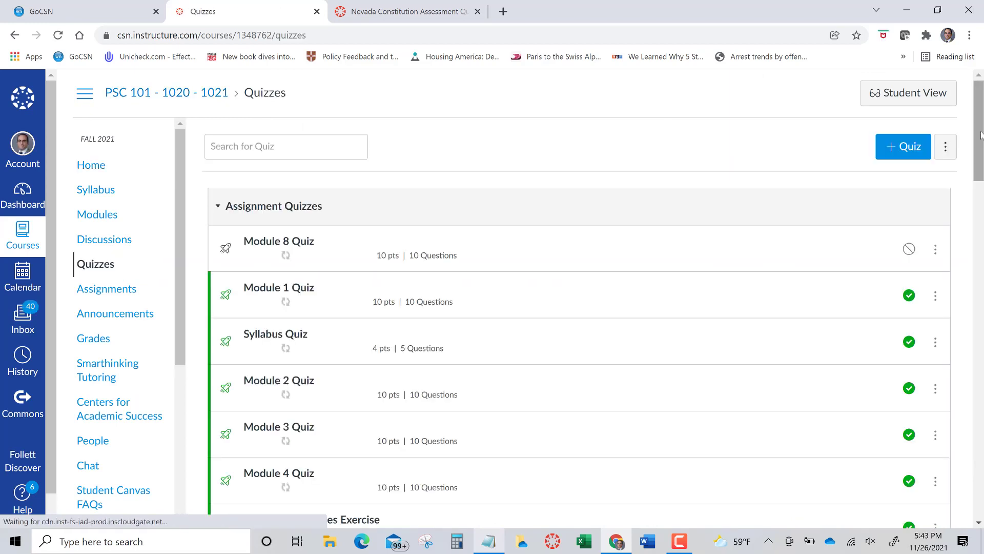
- Unpublish the Nevada Constitution Assessment Quiz in the quiz list
scroll(982, 131, down, 12)
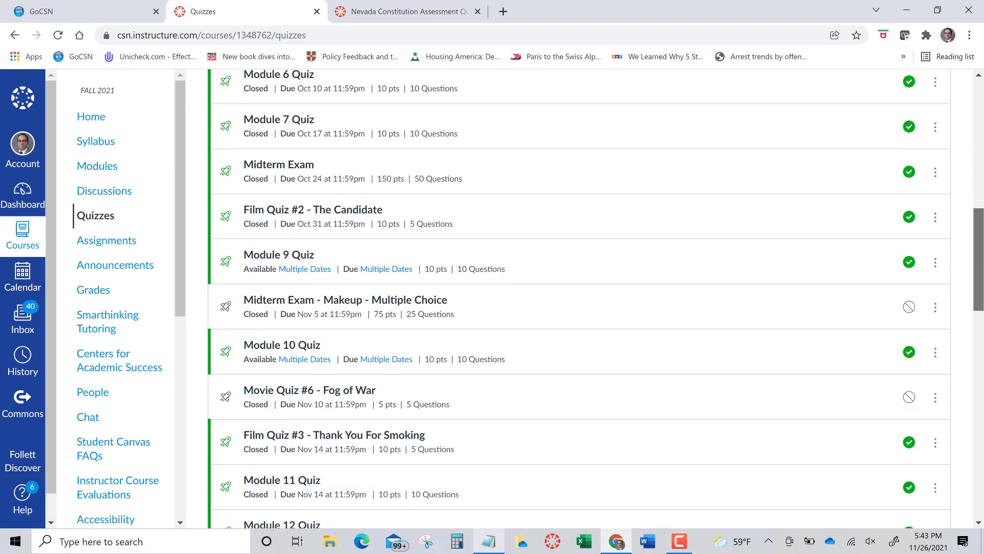
scroll(982, 437, down, 13)
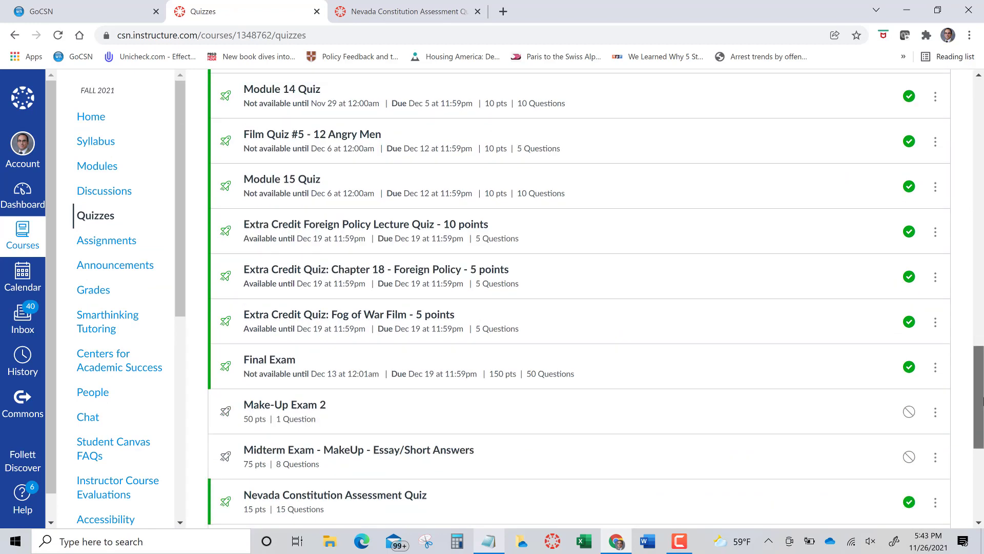
scroll(982, 437, down, 2)
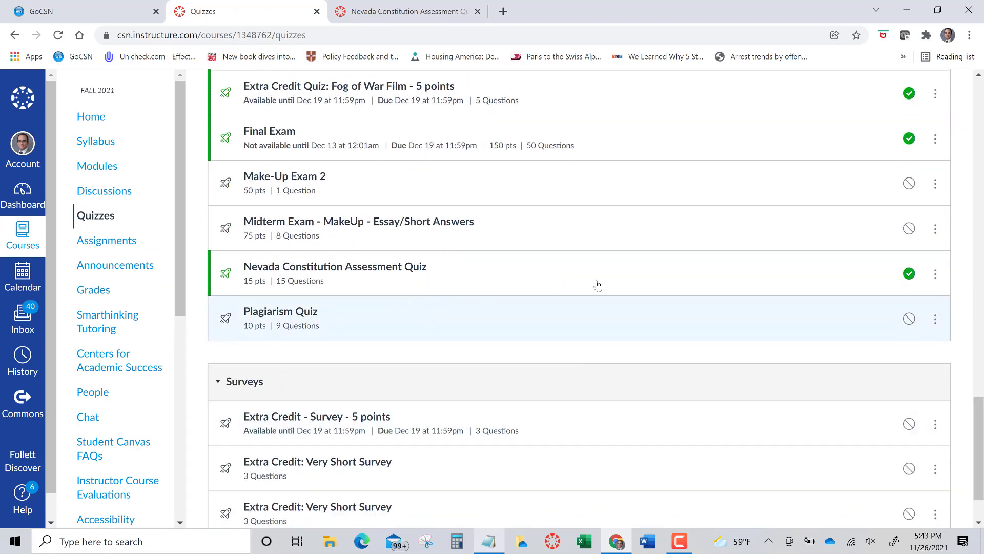
click(910, 274)
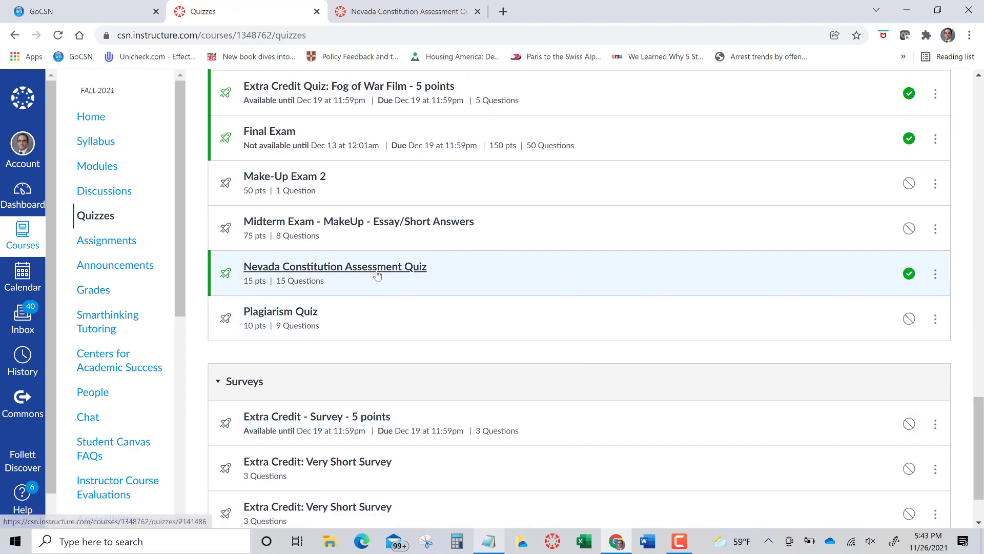
click(910, 273)
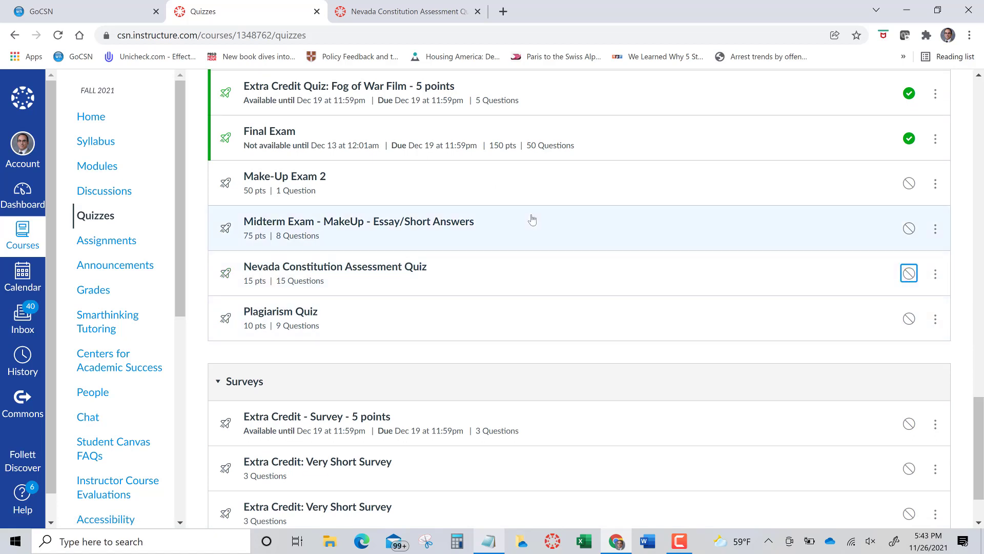
- Open the Nevada Constitution Assessment Quiz page, review its settings, and enter edit mode
click(397, 268)
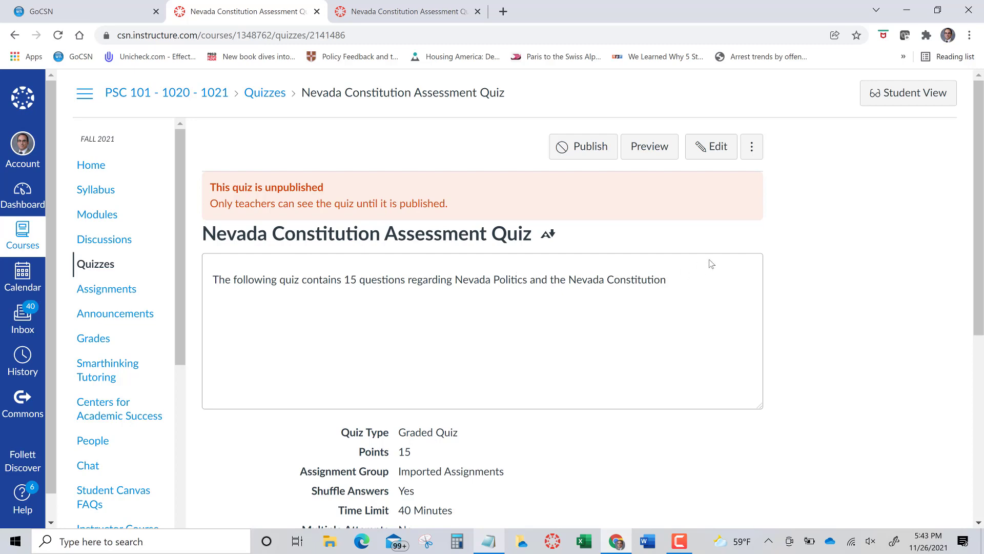
scroll(683, 230, down, 5)
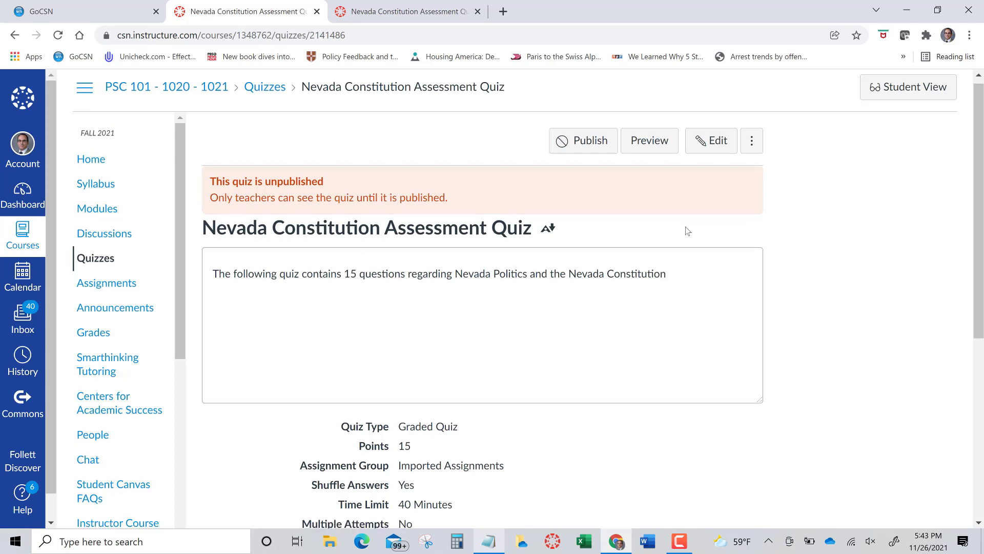
scroll(821, 236, up, 5)
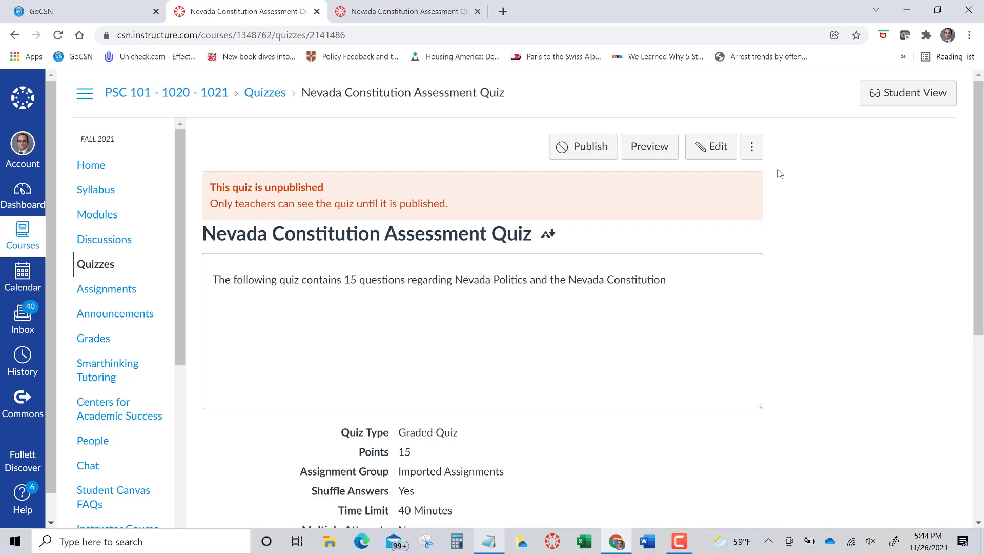
click(712, 147)
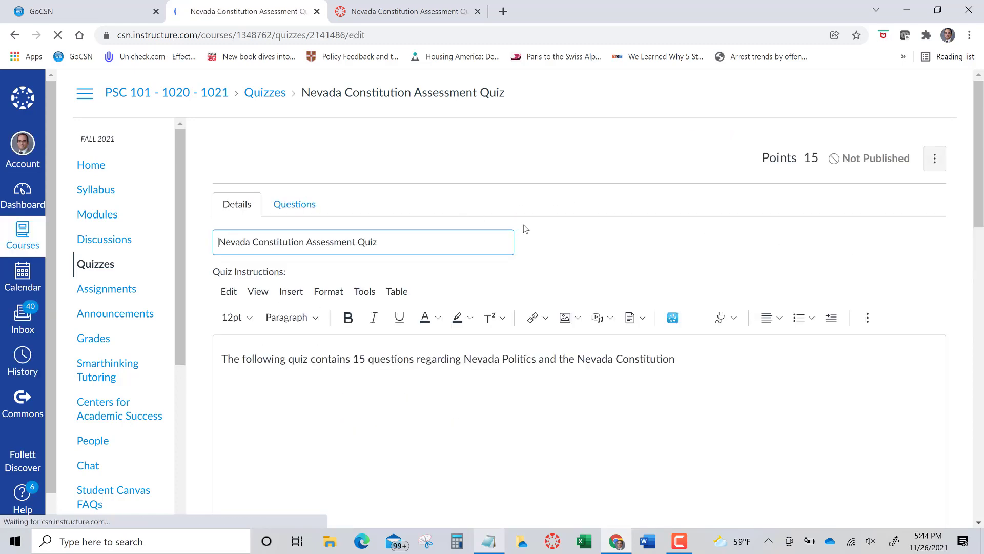
- On the Questions tab, edit Direct Democracy, clearing its 1-point value to make it 0.5
scroll(582, 251, down, 4)
scroll(388, 173, up, 3)
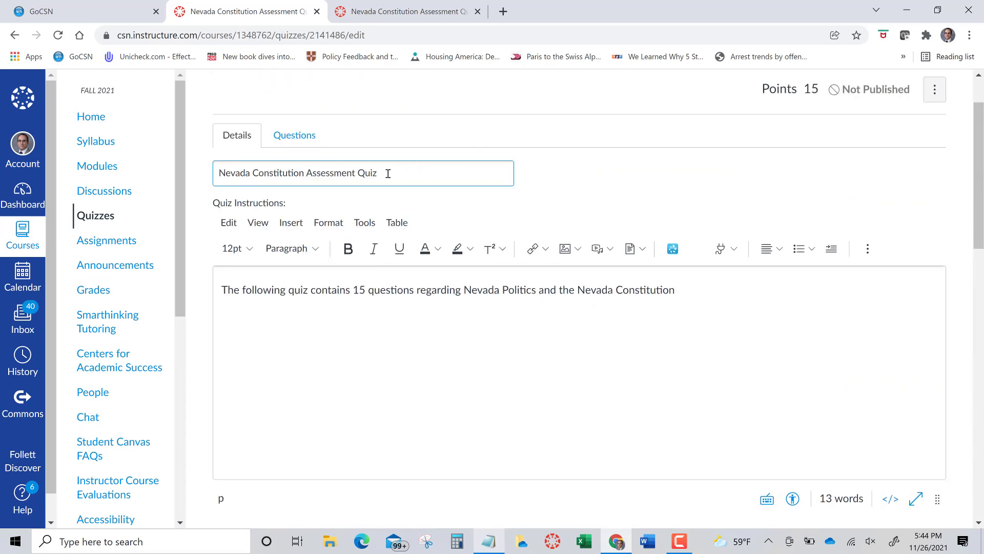
click(296, 135)
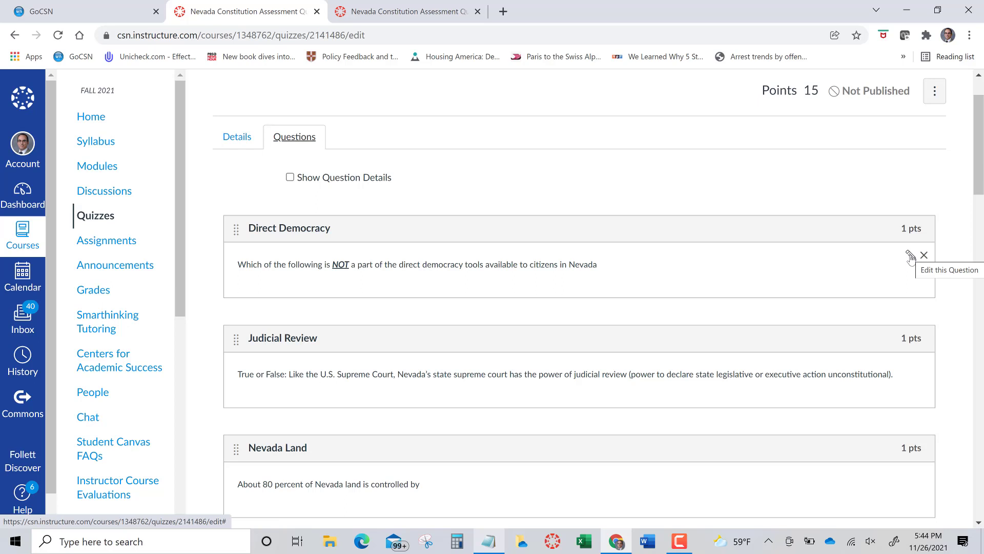
click(910, 256)
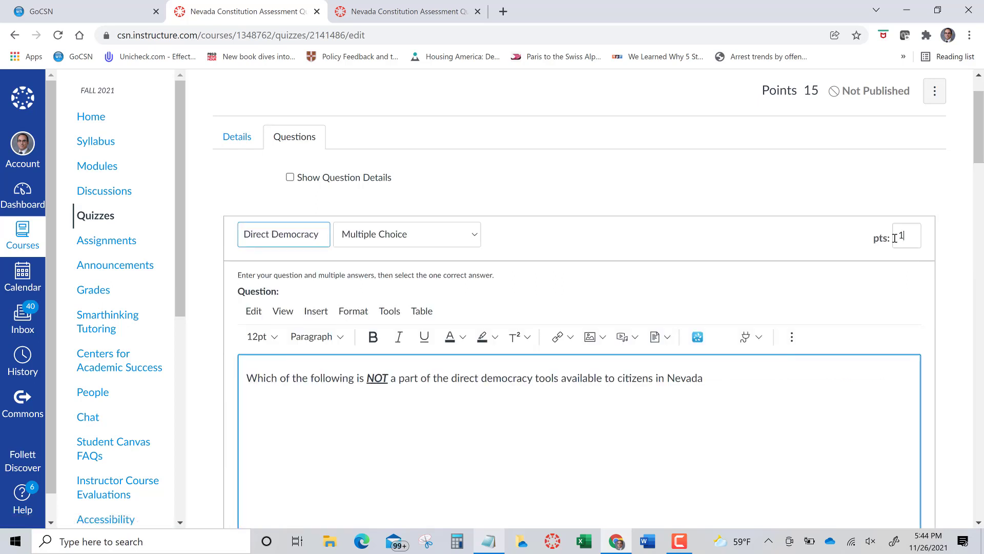
click(891, 238)
key(BackSpace)
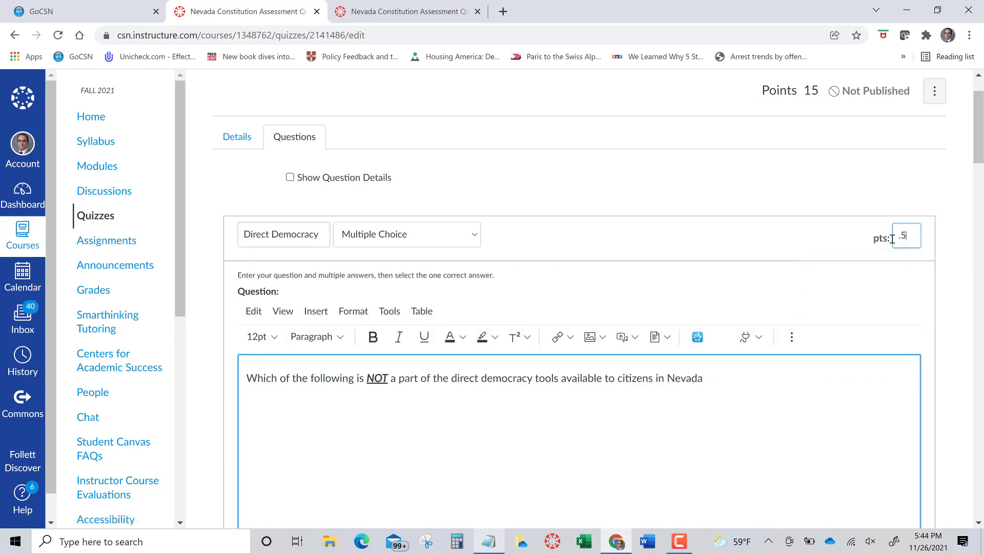
scroll(925, 282, down, 5)
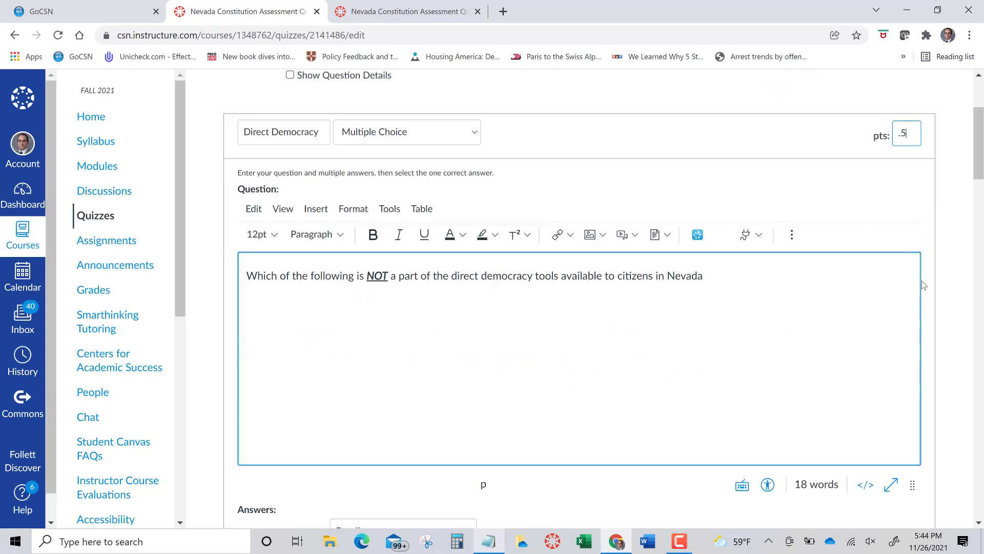
scroll(536, 384, down, 15)
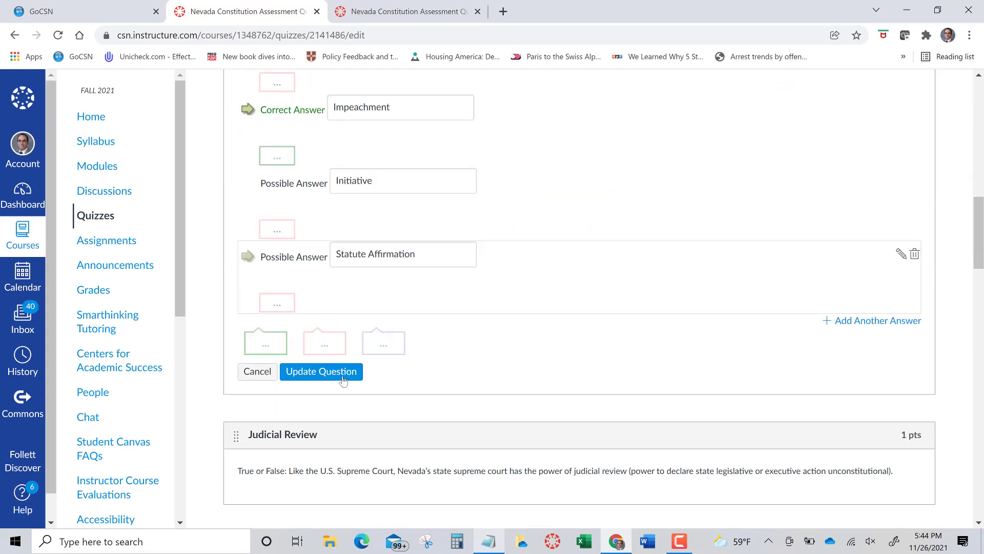
scroll(830, 252, up, 10)
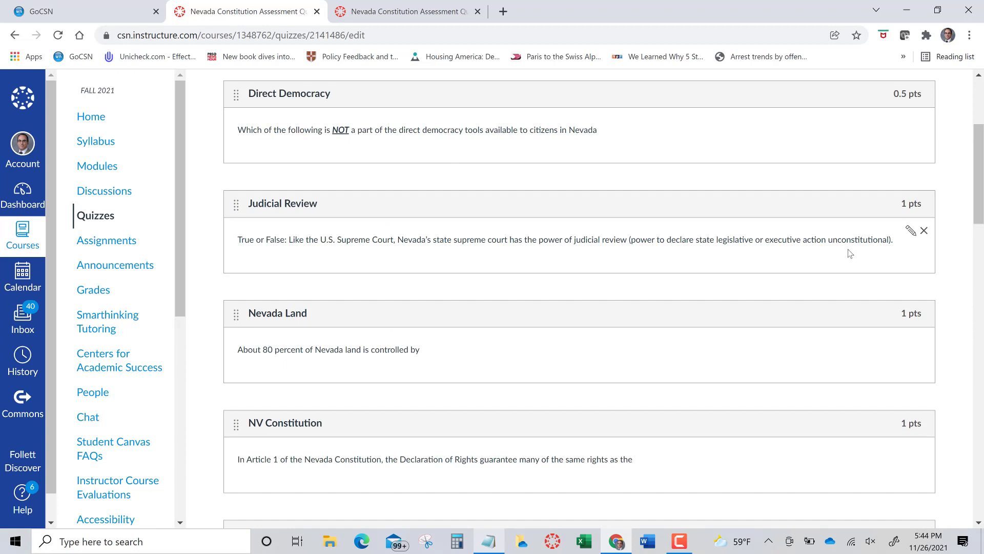
scroll(849, 252, up, 3)
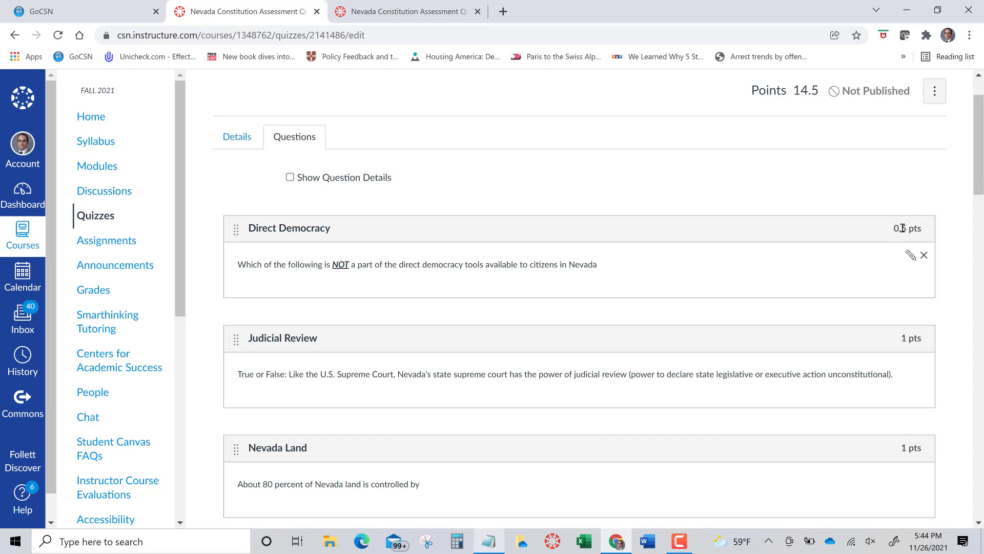
- Change Direct Democracy's points from 0.5 to 0 and update the question, totalling 14 points
click(910, 254)
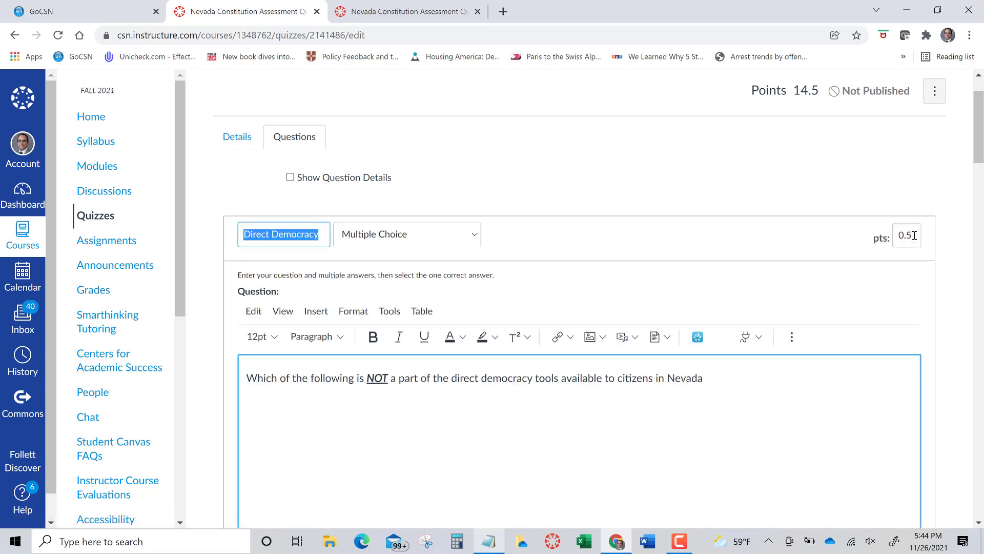
double_click(905, 237)
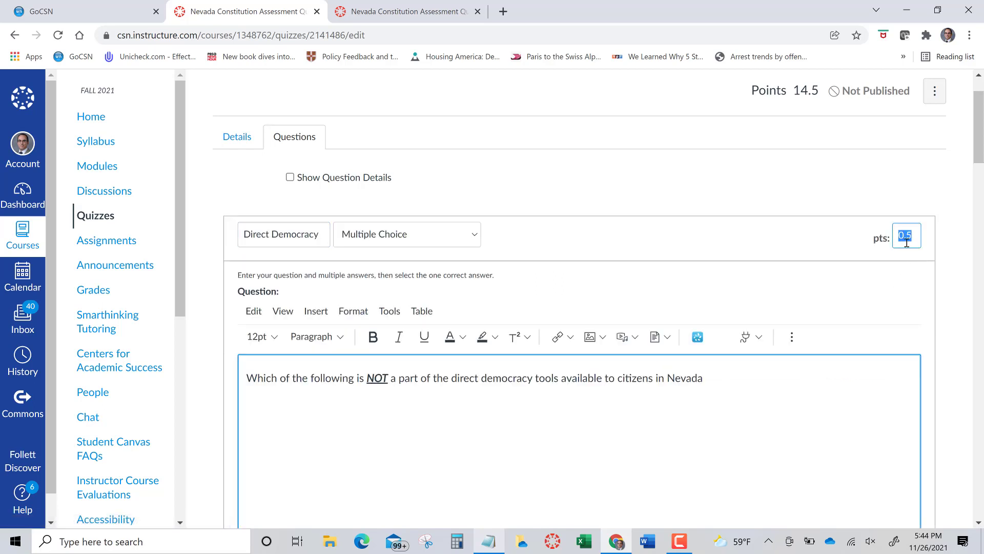
text(0)
click(905, 192)
scroll(959, 268, down, 15)
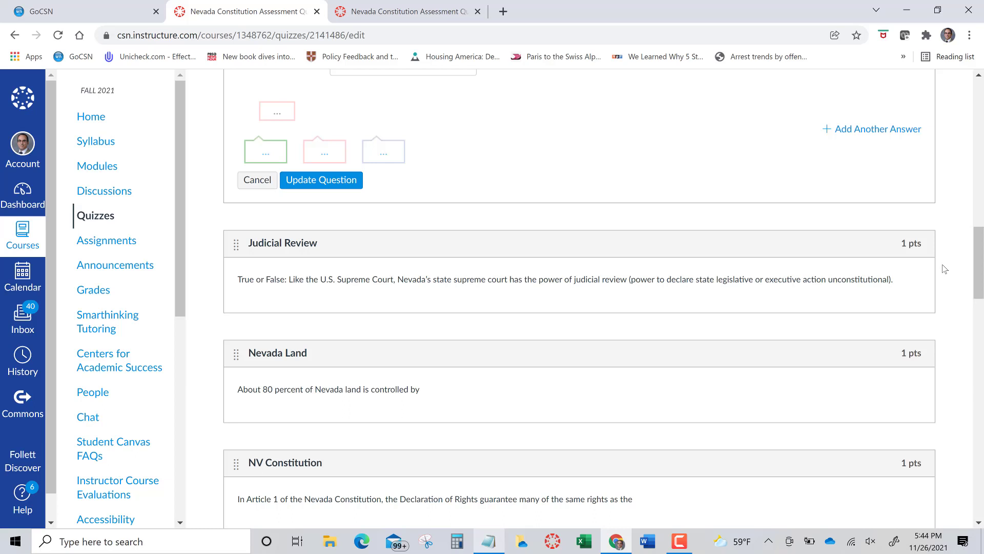
mouse_move(904, 258)
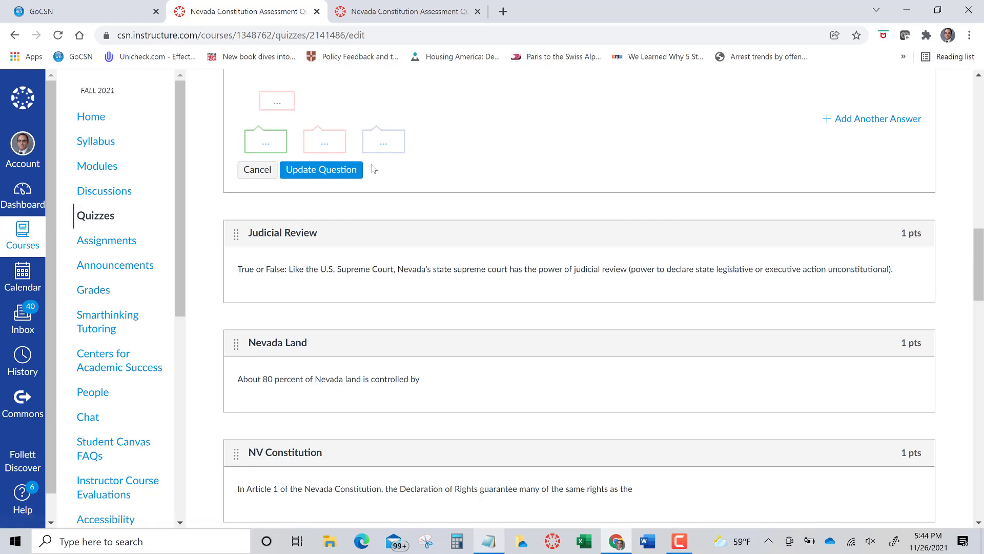
click(343, 171)
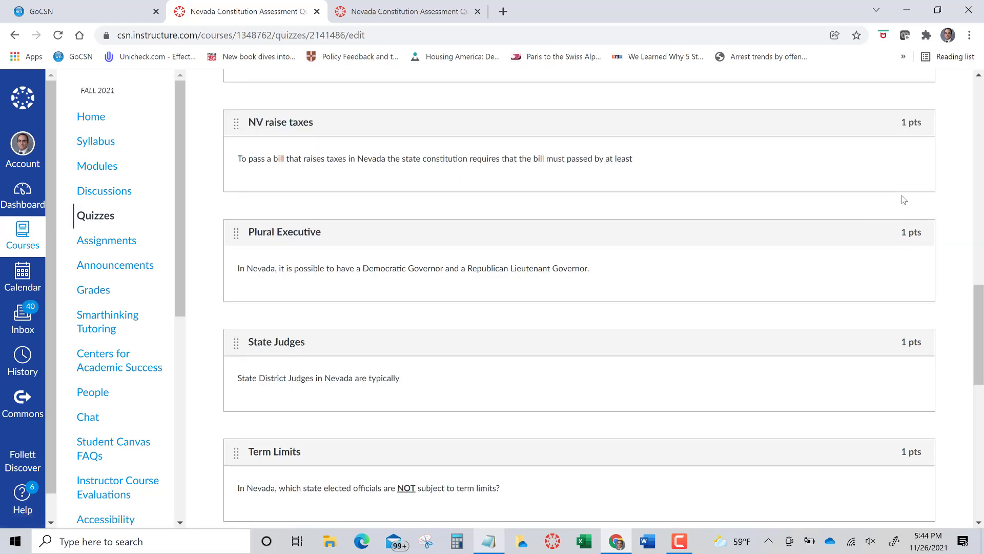
scroll(903, 199, up, 4)
scroll(905, 199, up, 12)
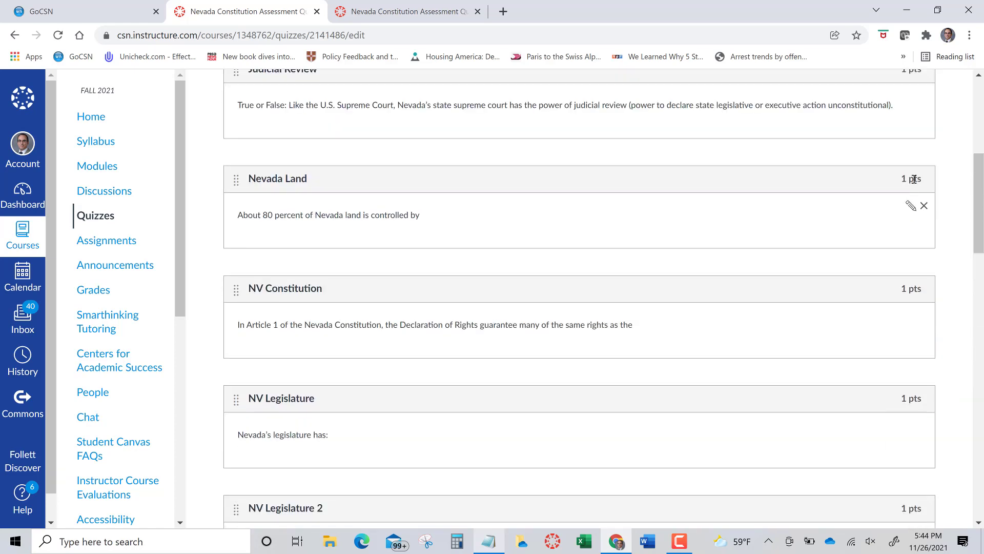
scroll(915, 184, up, 2)
scroll(918, 215, down, 2)
scroll(921, 241, up, 2)
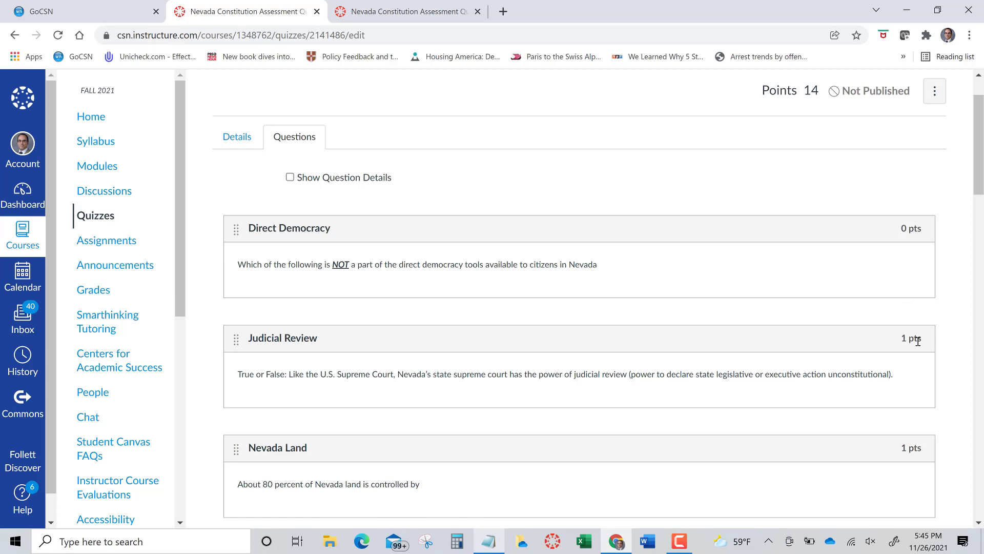
scroll(874, 384, down, 8)
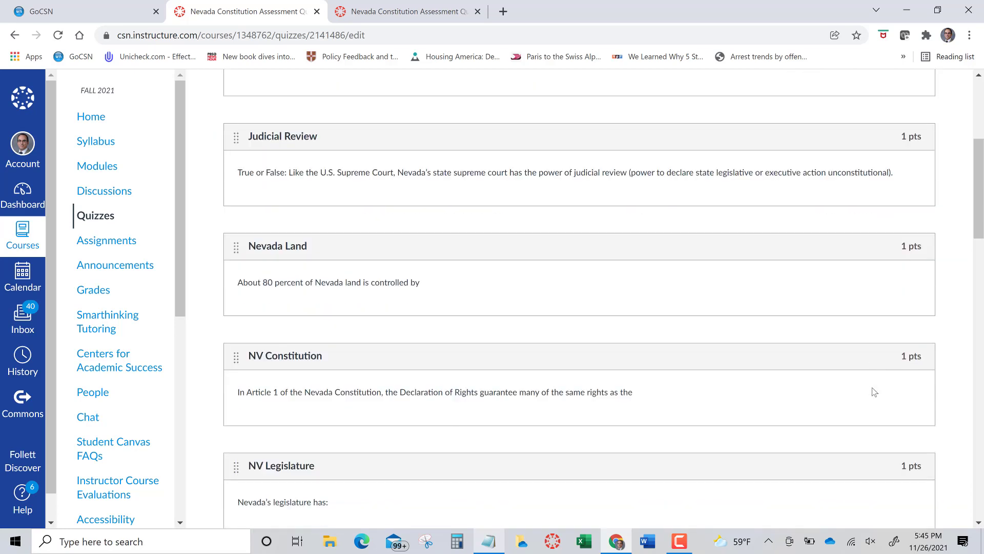
scroll(874, 391, down, 3)
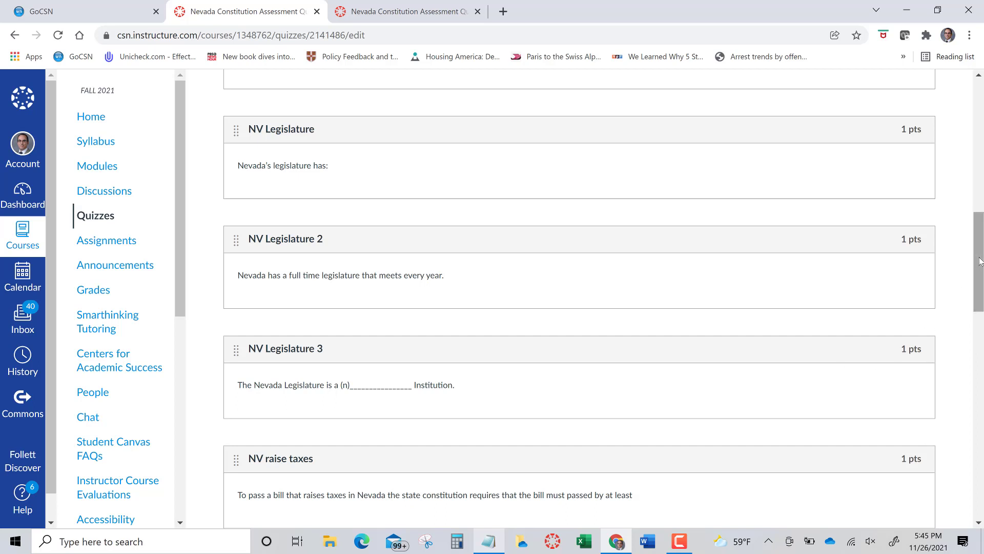
drag(980, 266, 982, 316)
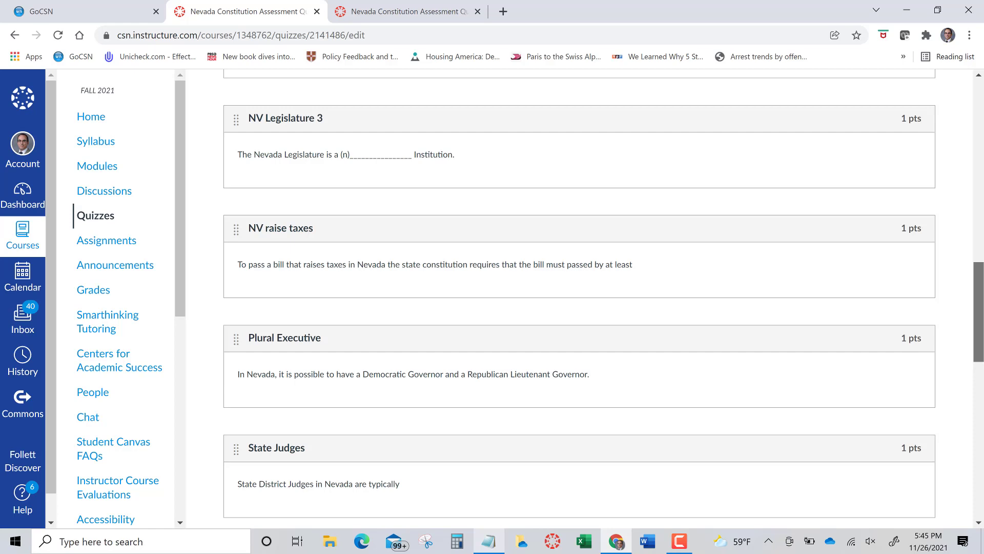
drag(982, 338, 970, 58)
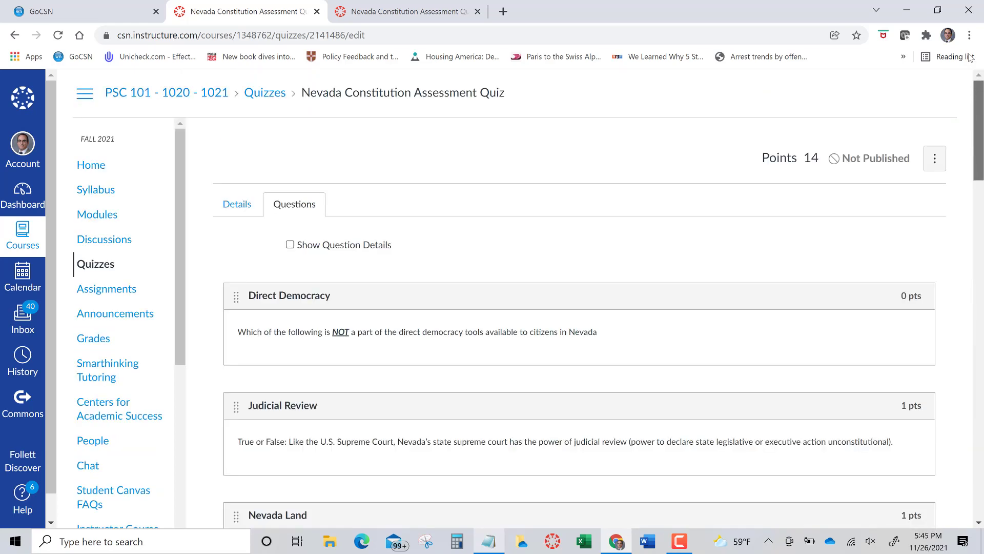
scroll(858, 335, down, 1)
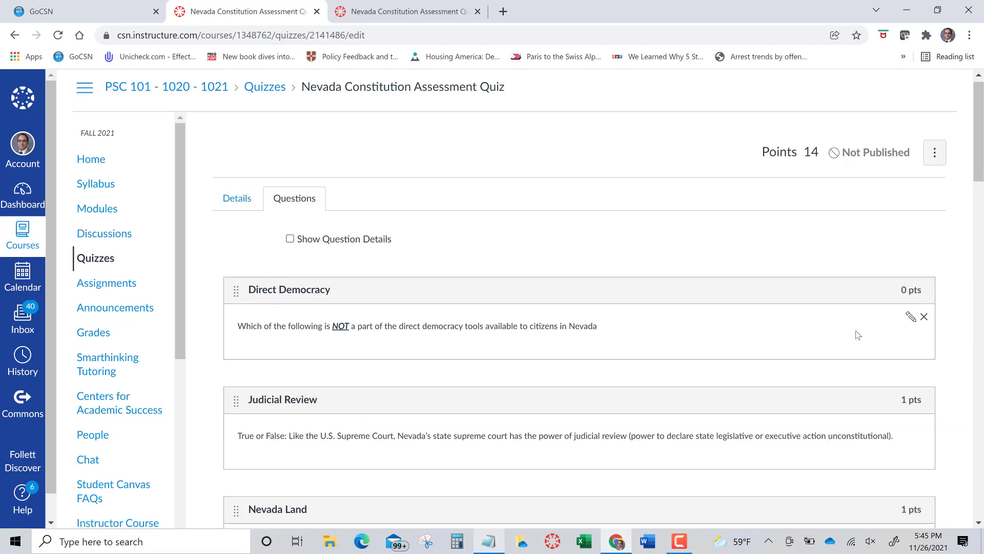
scroll(858, 335, down, 20)
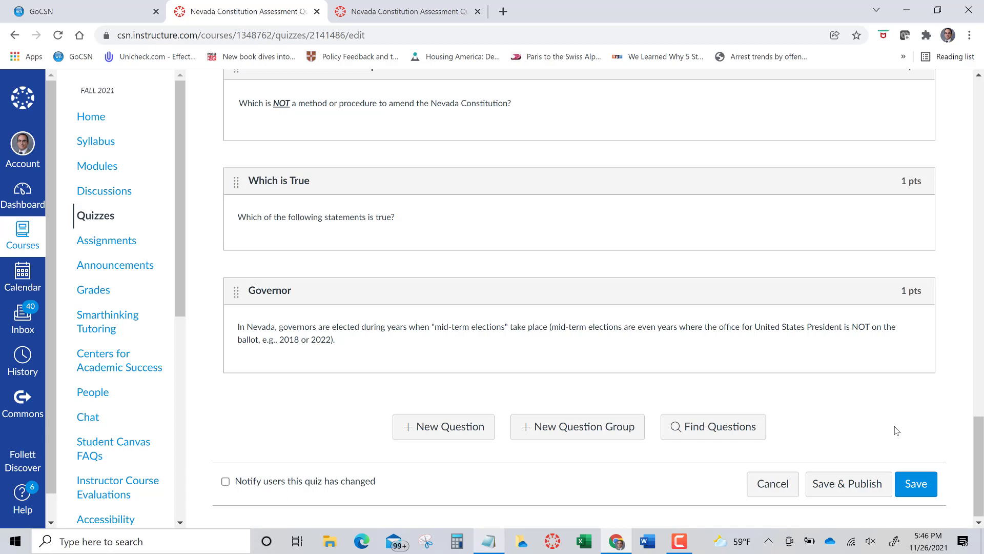
- Save the quiz's question changes
click(917, 484)
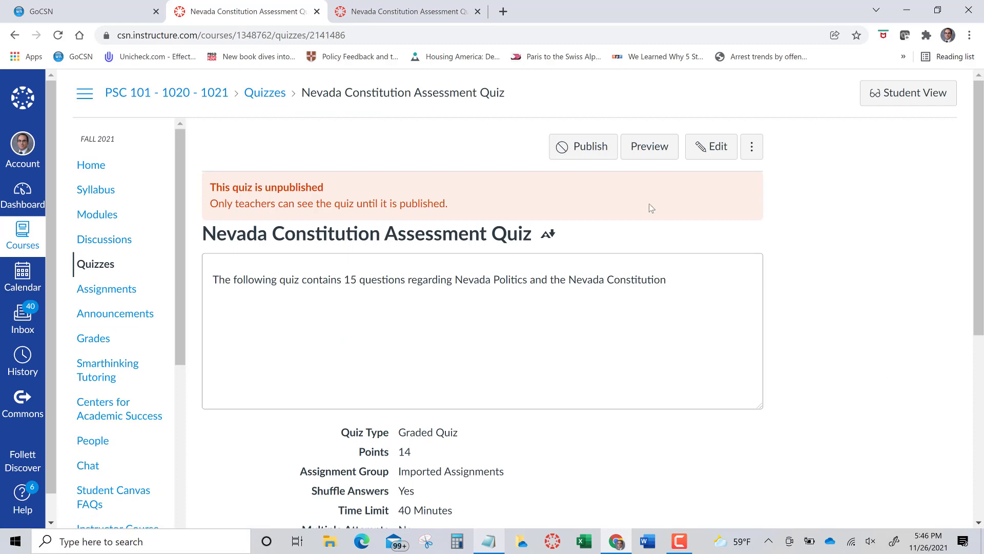
scroll(874, 291, down, 6)
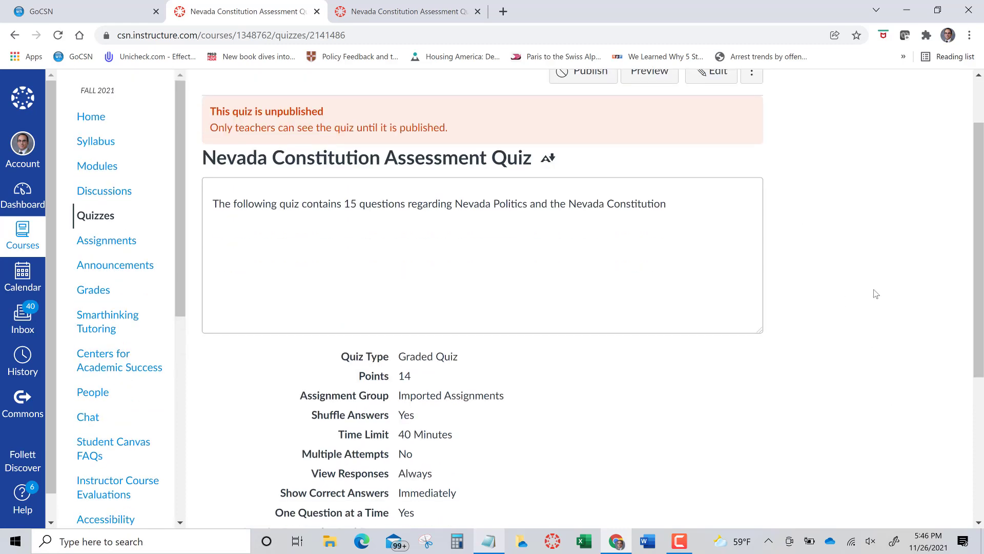
scroll(826, 270, up, 6)
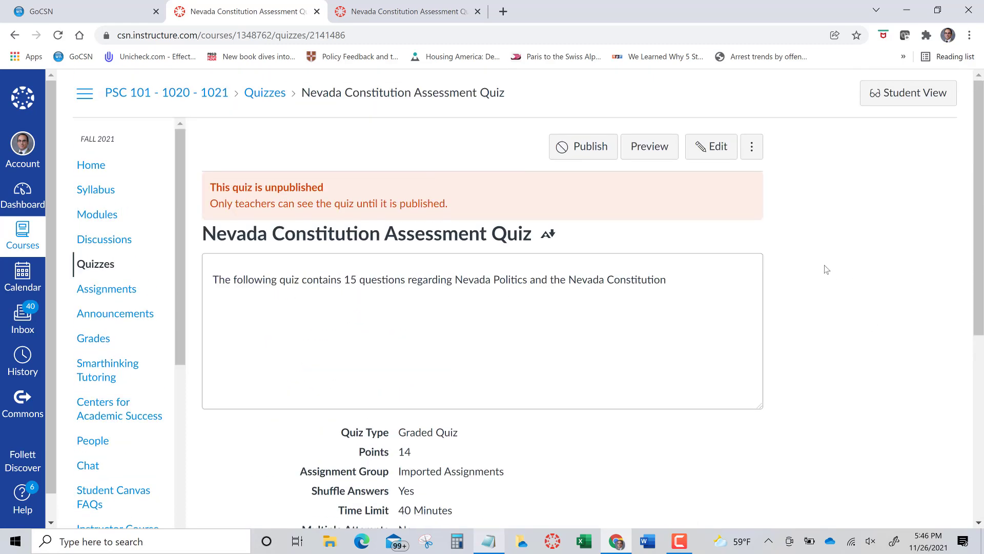
- Reopen the quiz settings editor and scroll to Options and Quiz Restrictions
click(720, 149)
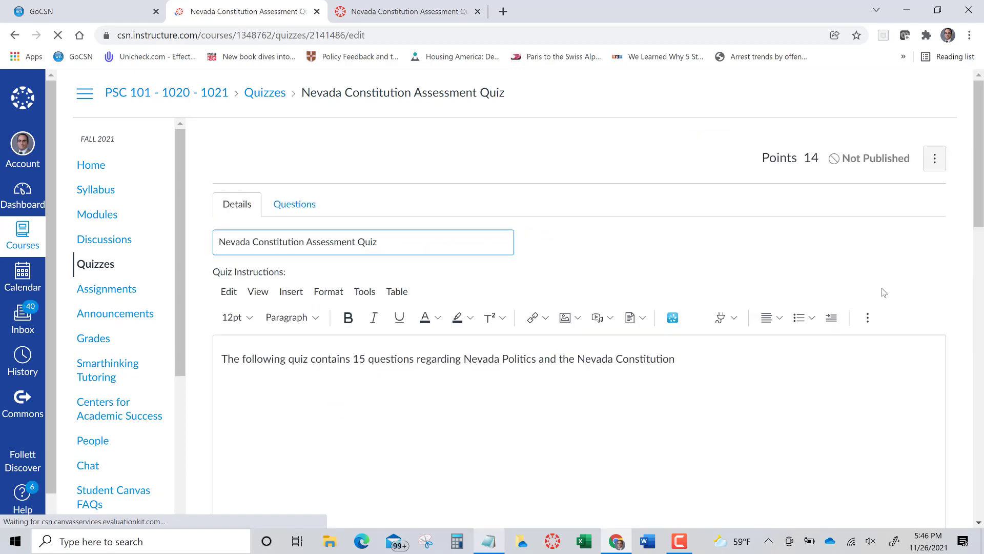
scroll(882, 290, down, 10)
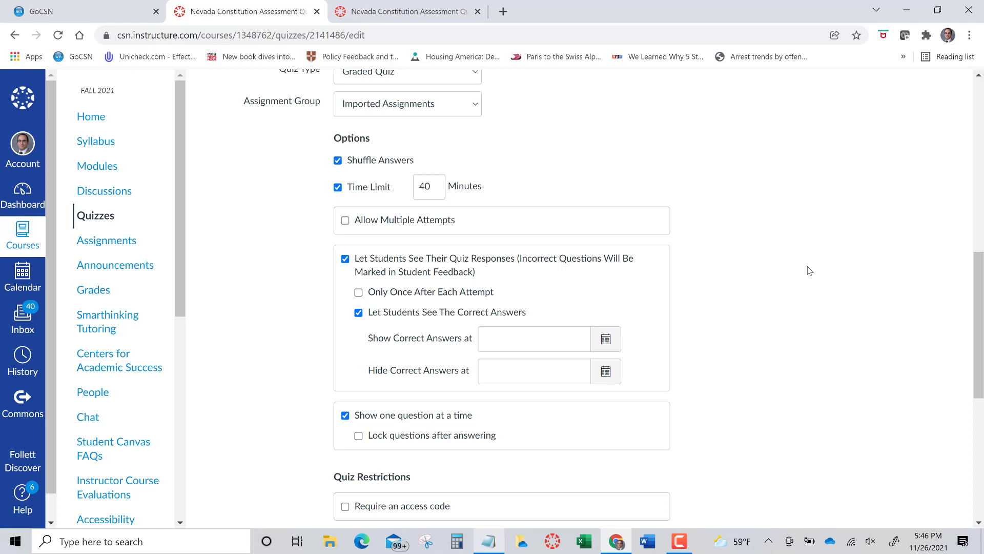
scroll(817, 277, down, 2)
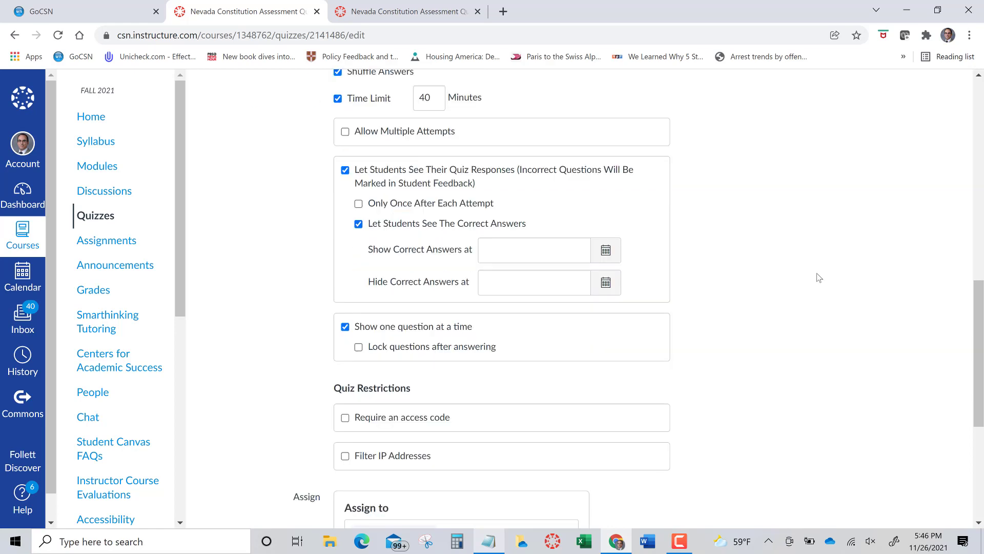
scroll(818, 277, down, 5)
- Set the quiz due date to December 9, 2021
click(562, 308)
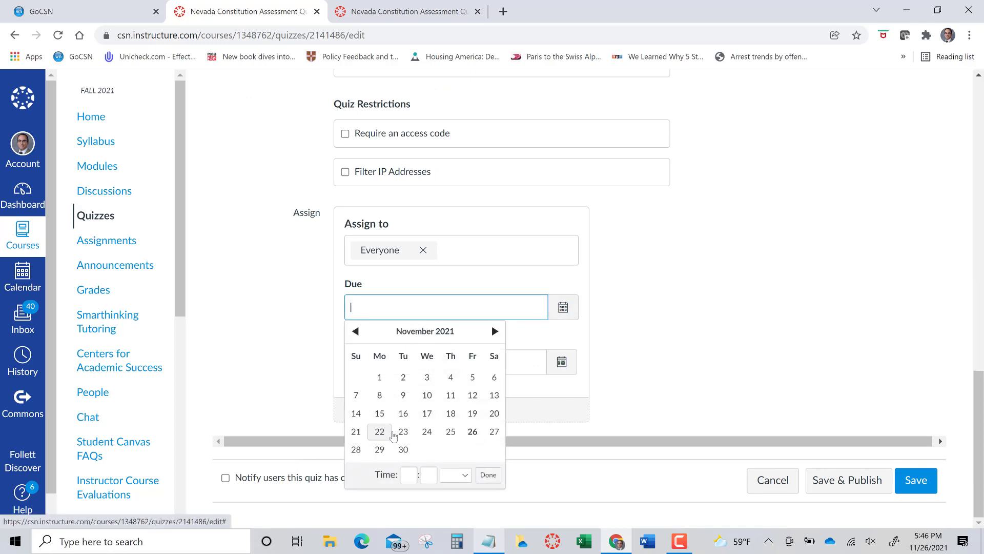
click(403, 449)
click(684, 279)
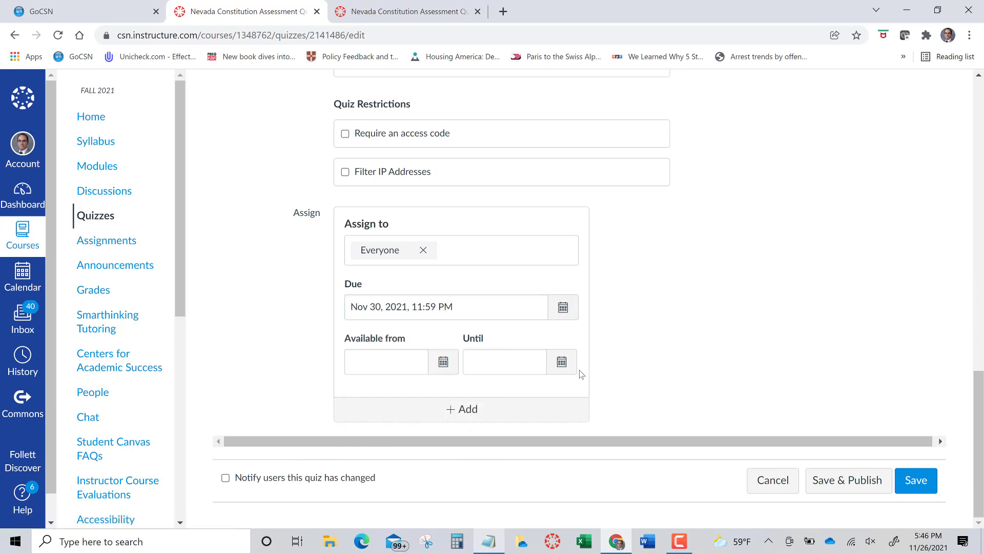
click(561, 317)
click(495, 331)
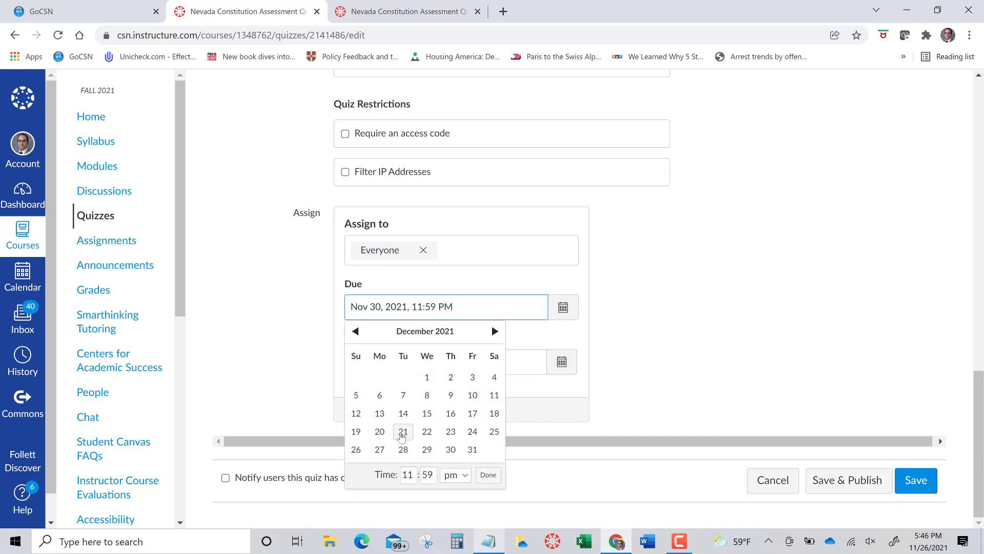
click(451, 395)
click(631, 285)
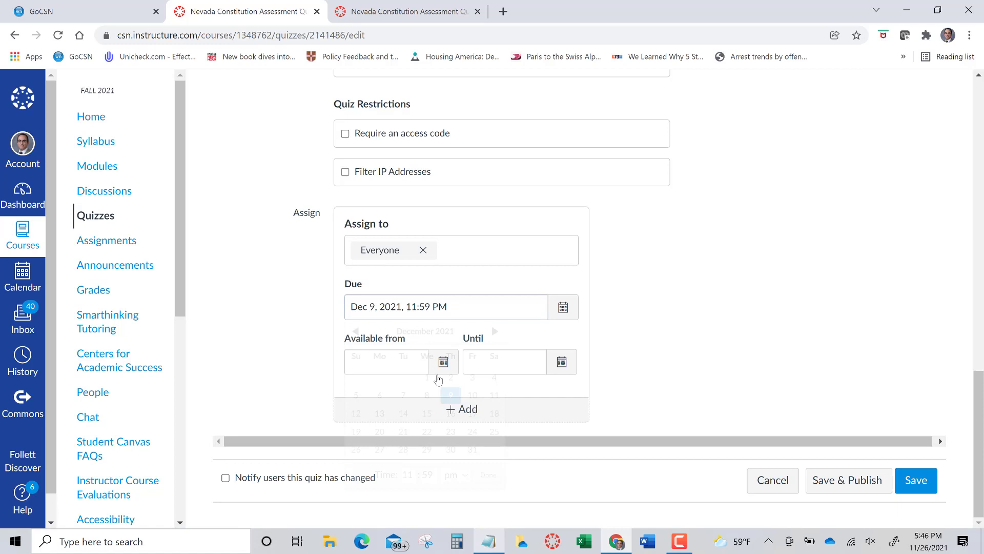
- Make the quiz available from November 30 until December 9, 2021, and save
click(442, 362)
click(403, 309)
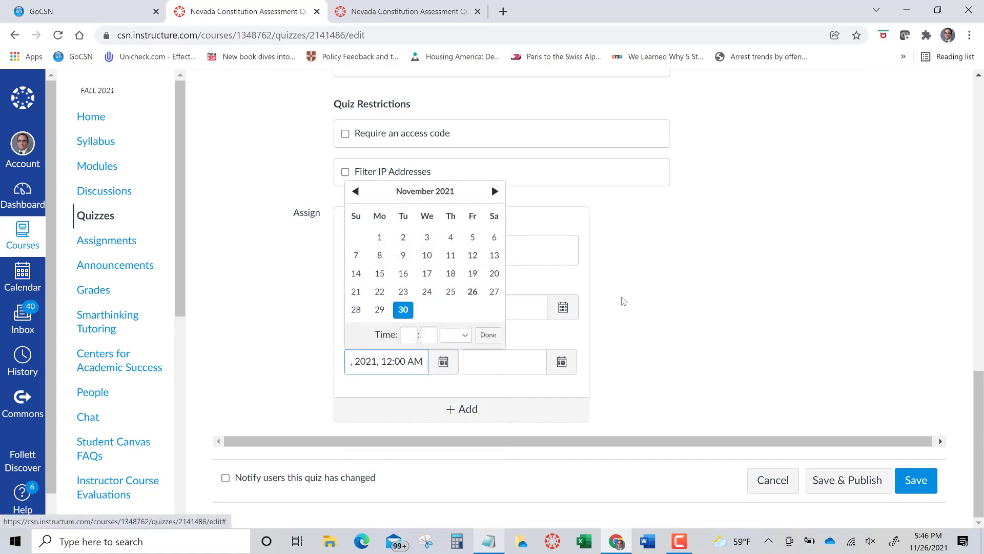
click(562, 362)
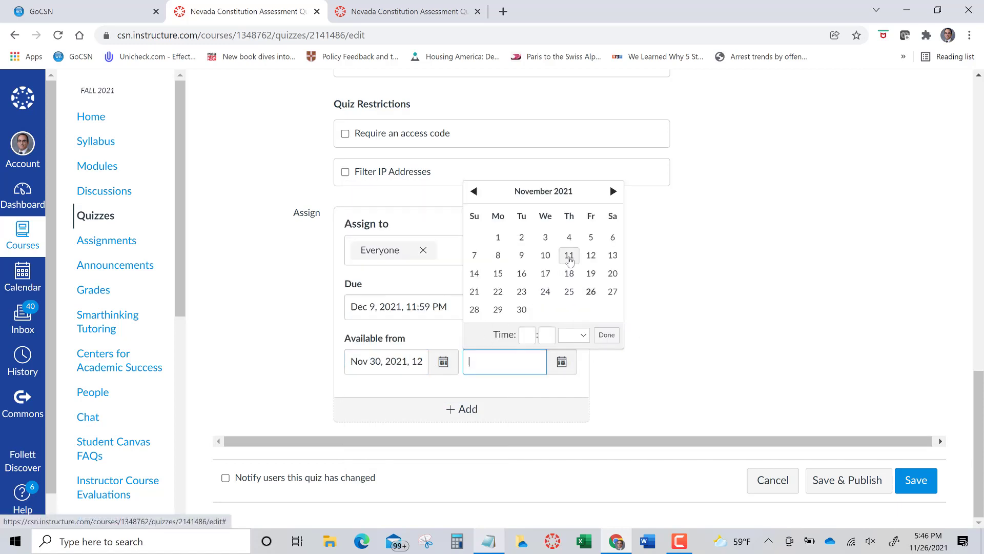
click(613, 191)
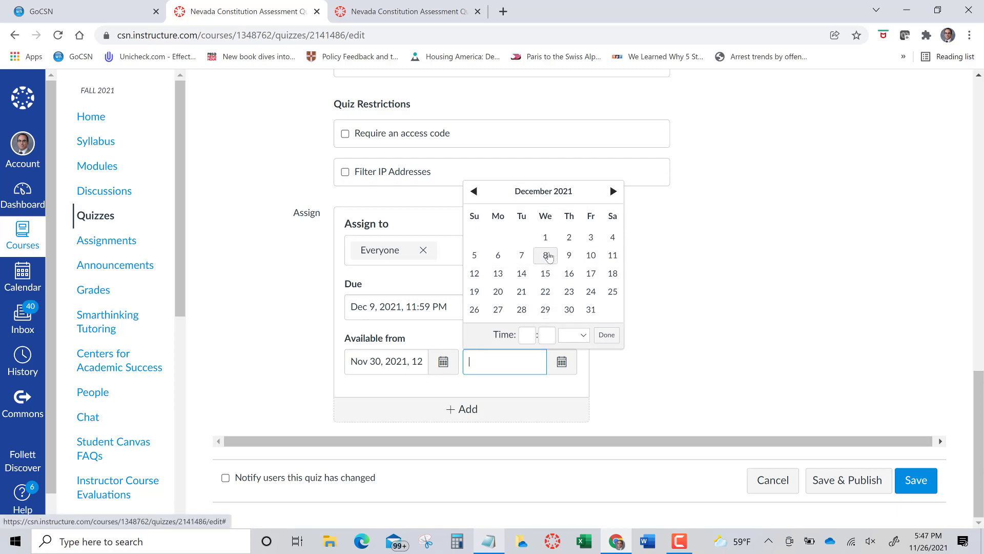
click(569, 255)
click(744, 233)
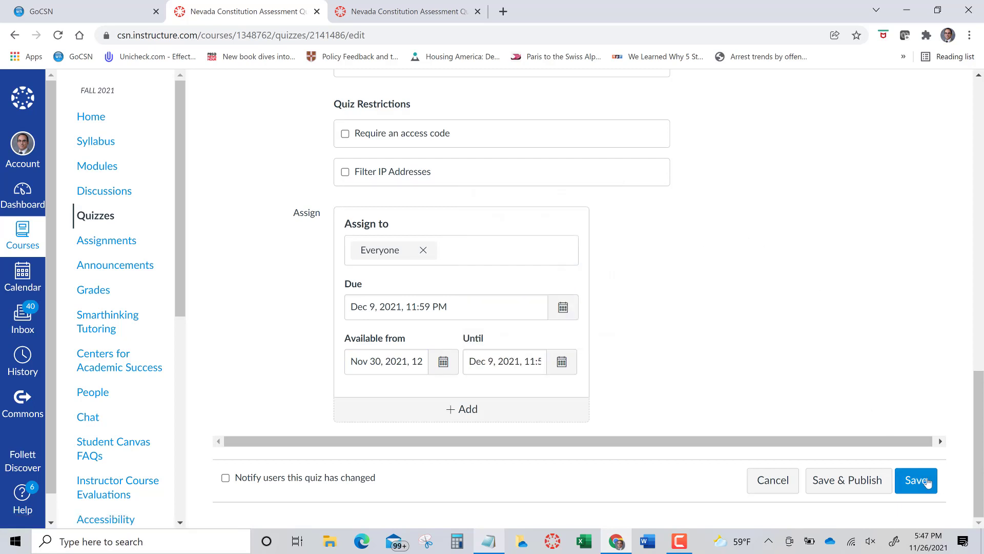
click(928, 481)
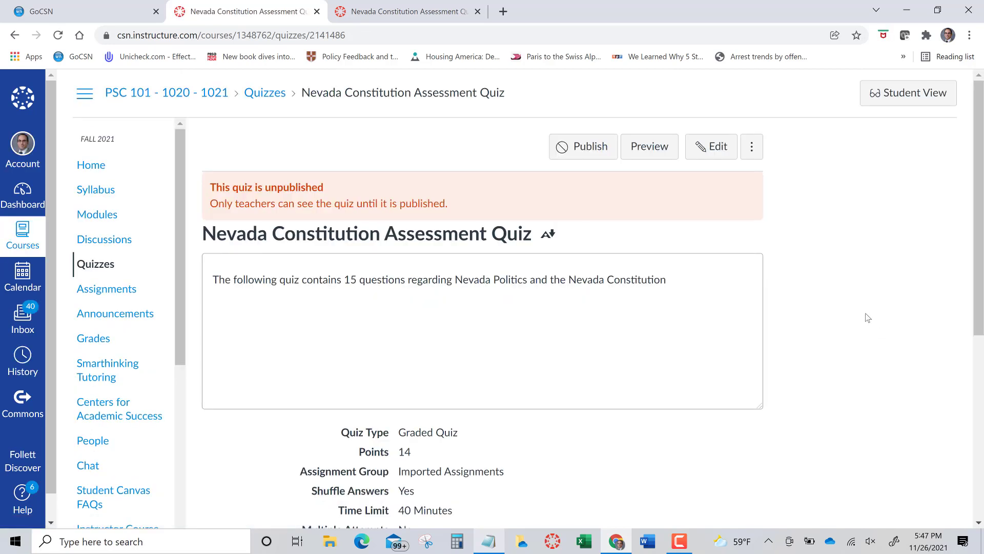
- Search Commons for the 'US Constitution Assessment' title copied from Notepad and open that resource
click(424, 12)
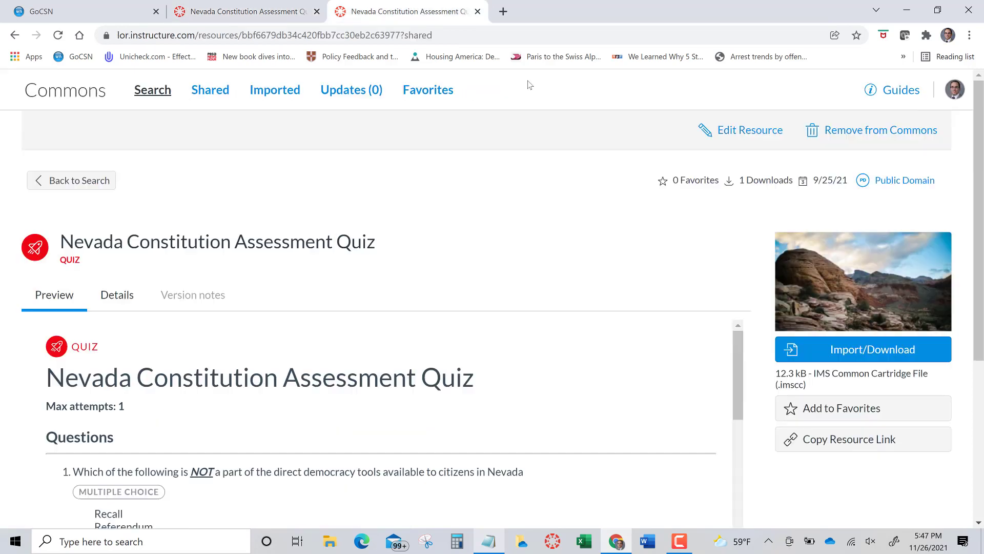
click(76, 183)
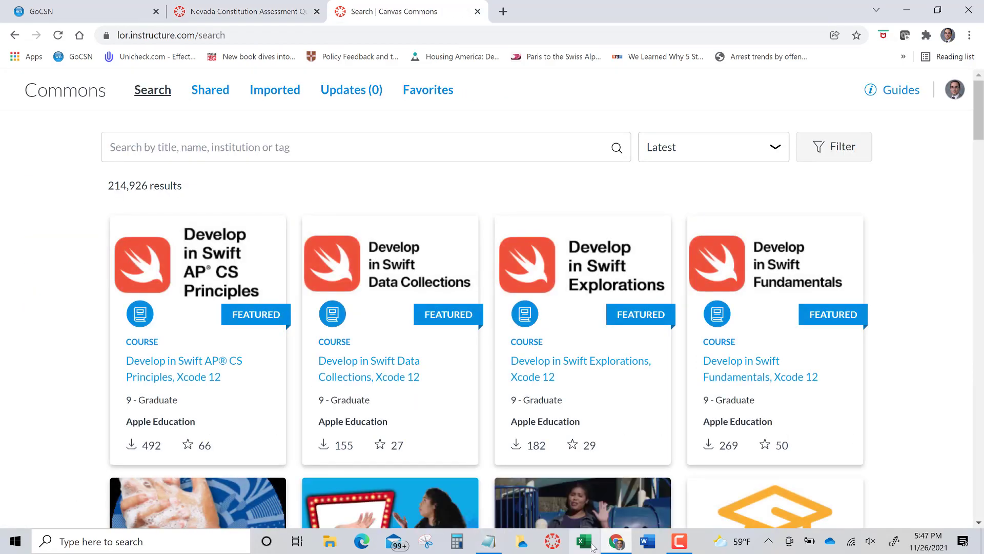
click(488, 540)
drag(536, 121, 402, 119)
key(ctrl+c)
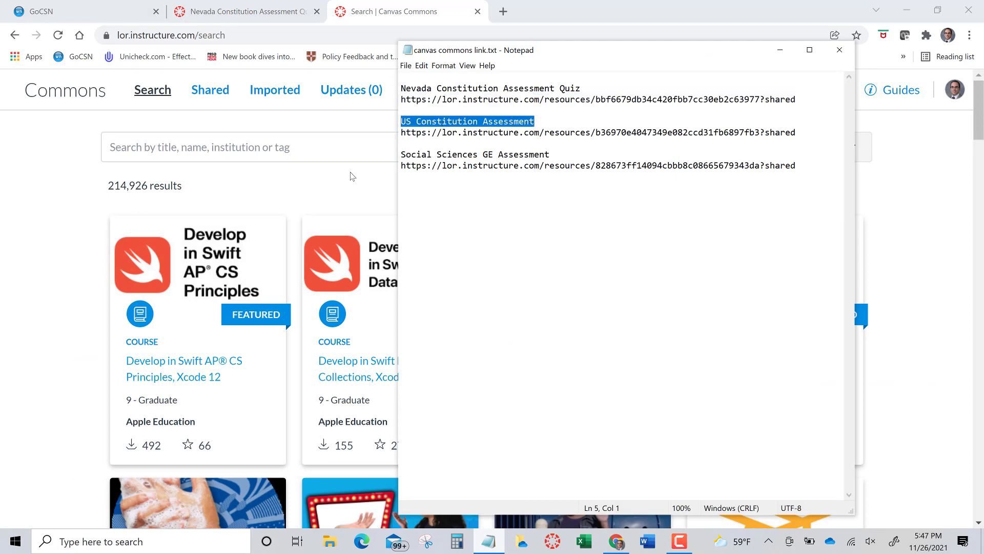
click(251, 149)
key(ctrl+v)
key(Return)
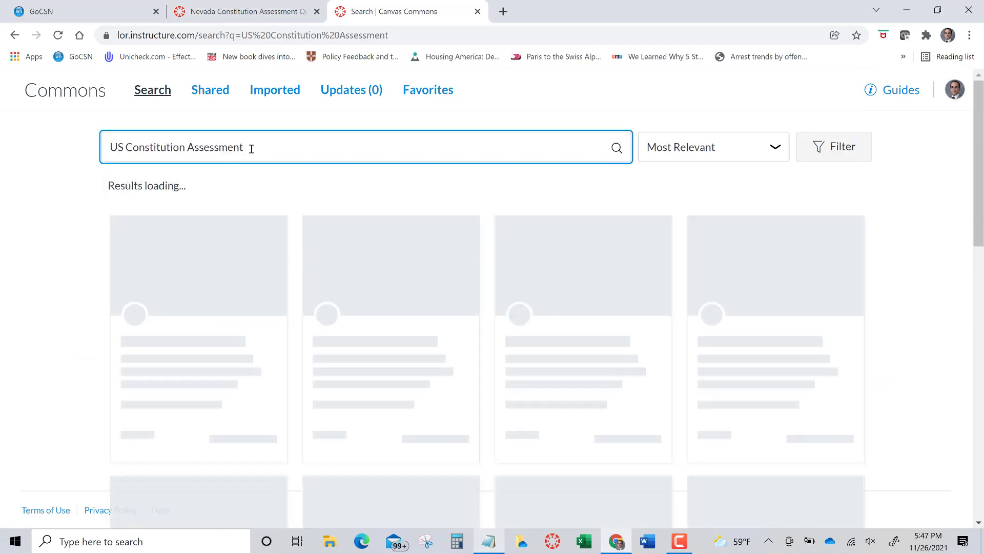
click(194, 363)
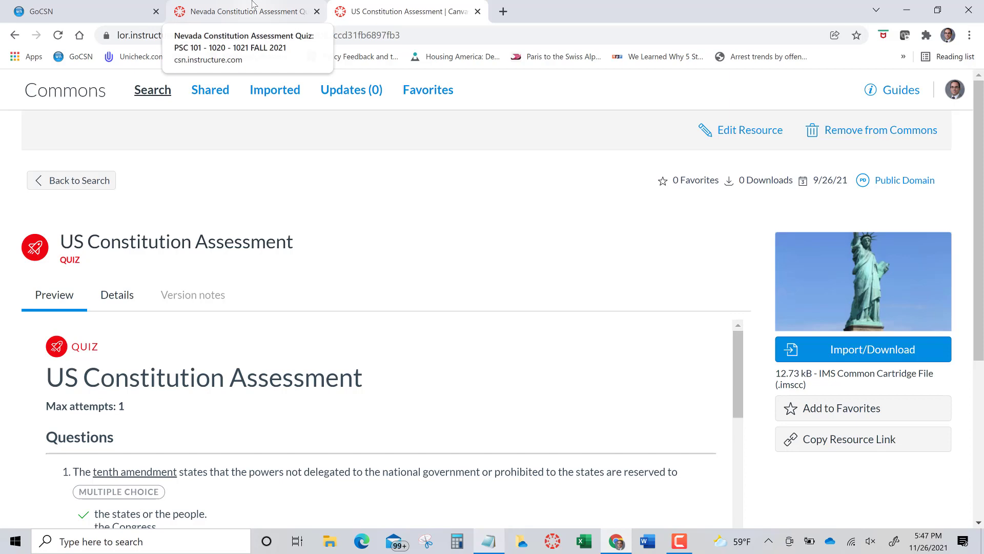
click(257, 15)
scroll(831, 254, down, 5)
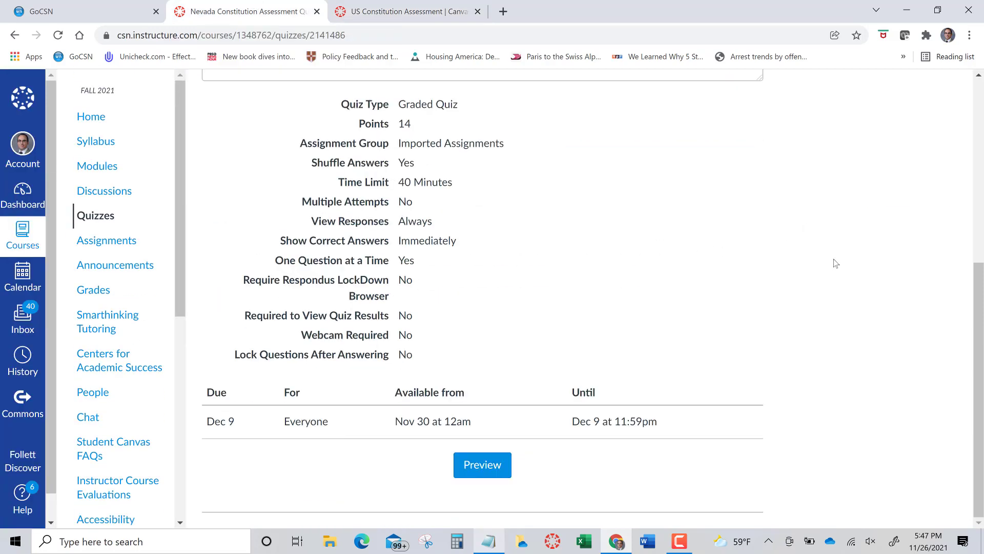
scroll(833, 256, up, 5)
click(388, 12)
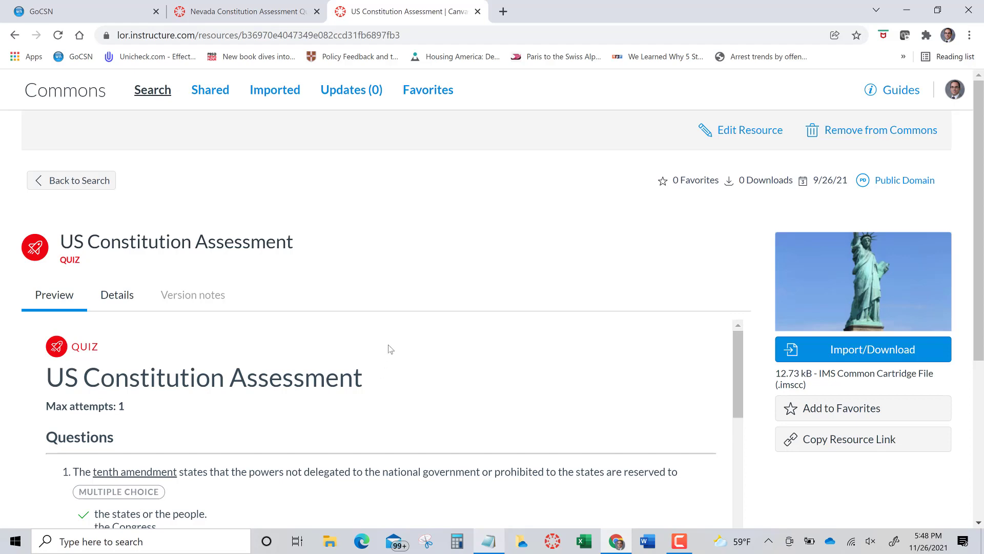
- Skim the resource preview, then open the PSC 101 - 1020 - 1021 course's Quizzes list in Canvas
scroll(517, 375, down, 1)
scroll(516, 375, down, 8)
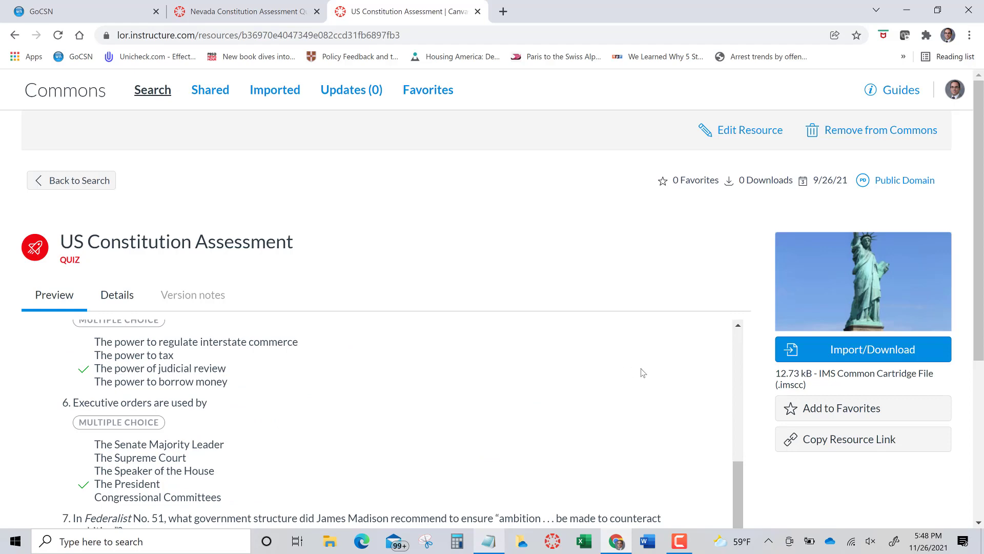
scroll(641, 372, down, 5)
scroll(643, 373, up, 4)
scroll(643, 373, up, 10)
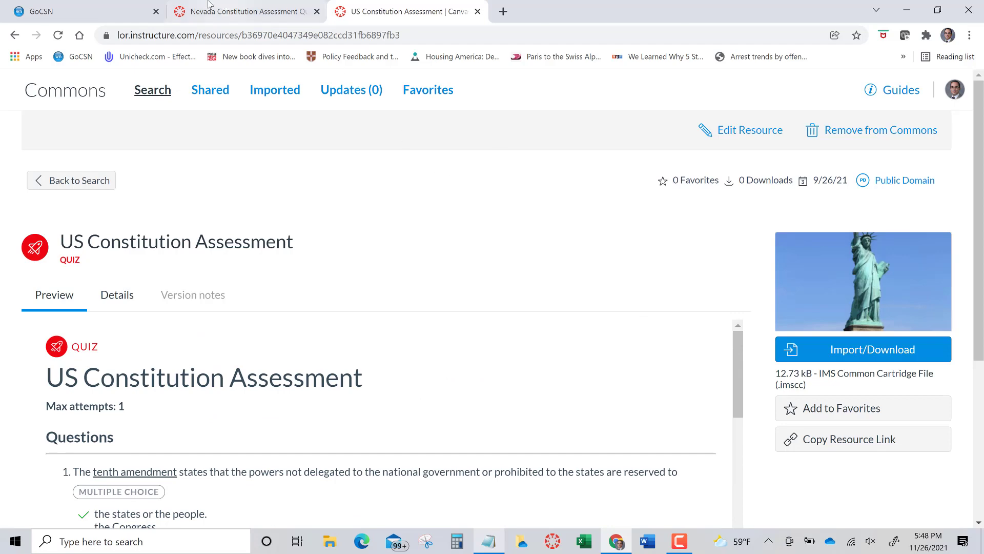
click(251, 10)
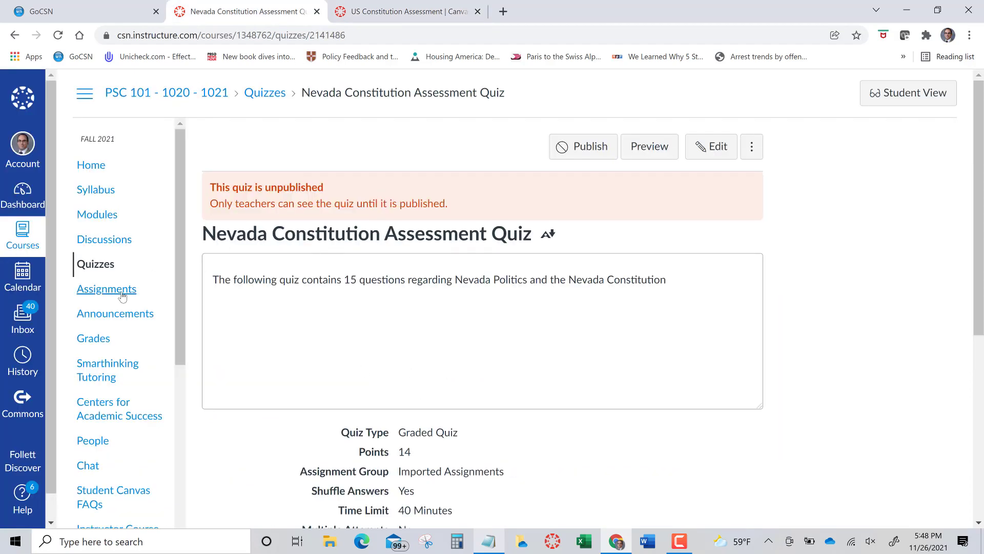
click(102, 266)
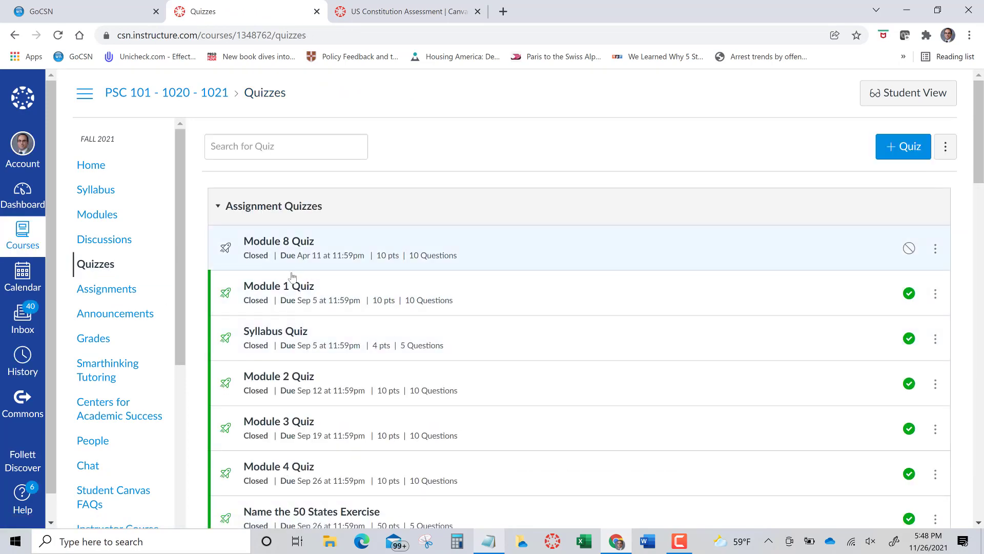
- Generate the Module 1 Quiz Item Analysis CSV from Quiz Statistics and open it in Excel
click(271, 290)
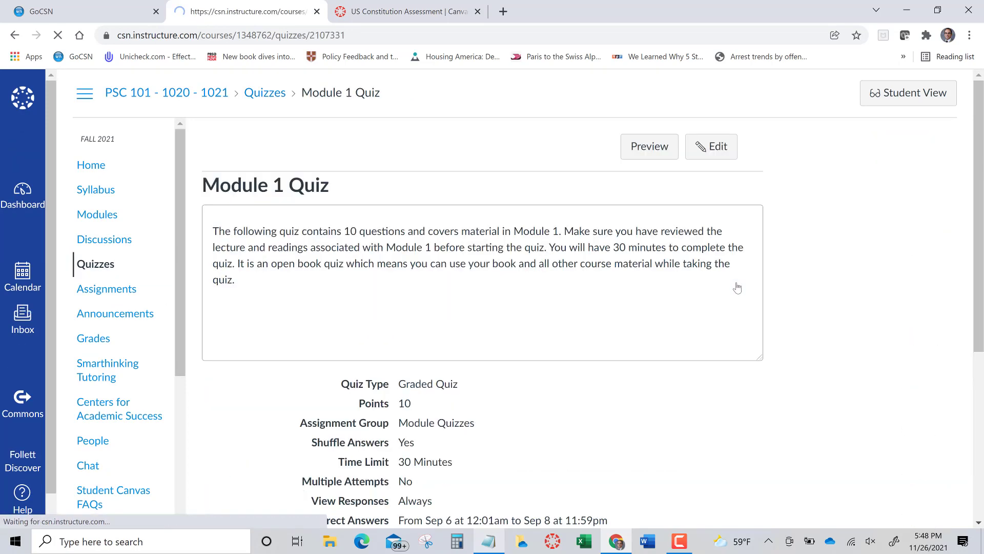
click(844, 173)
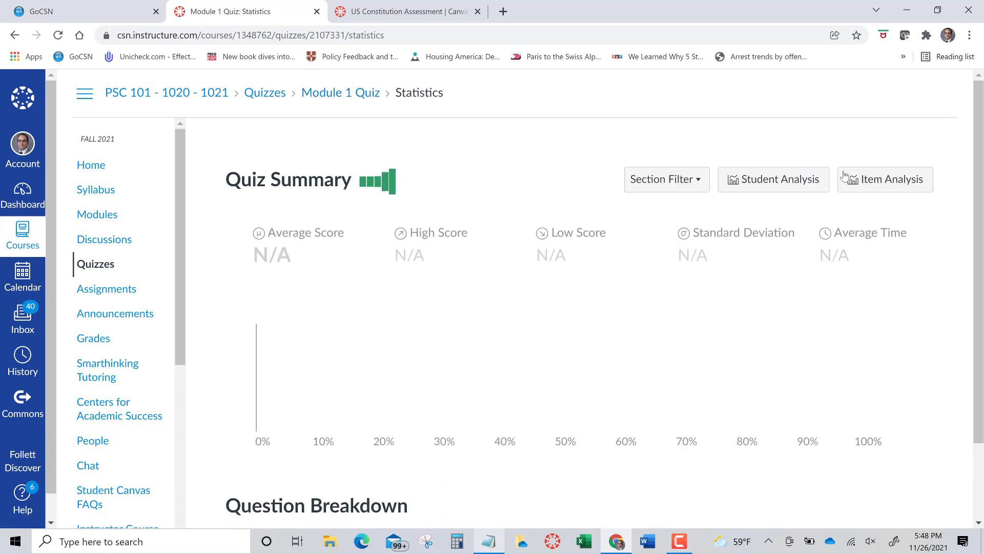
click(884, 183)
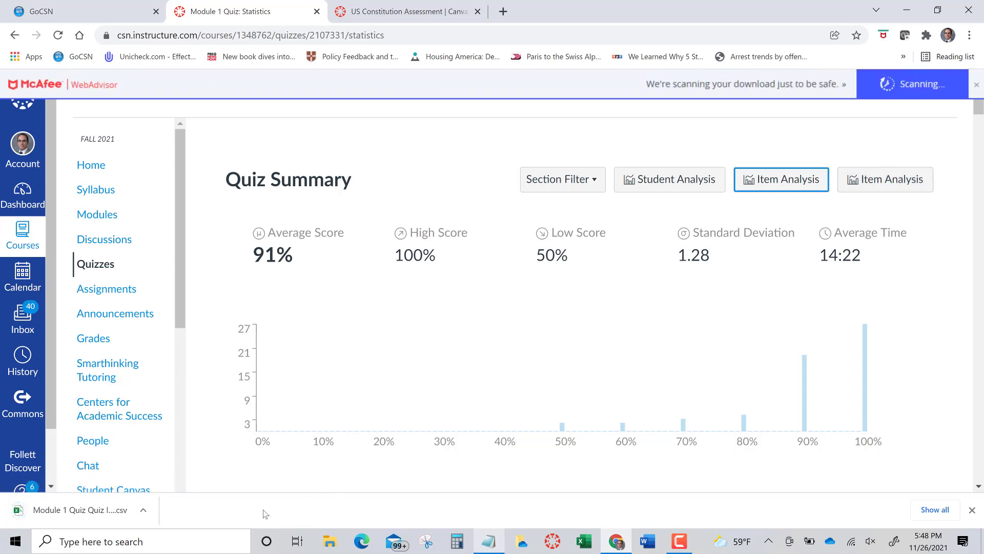
click(143, 510)
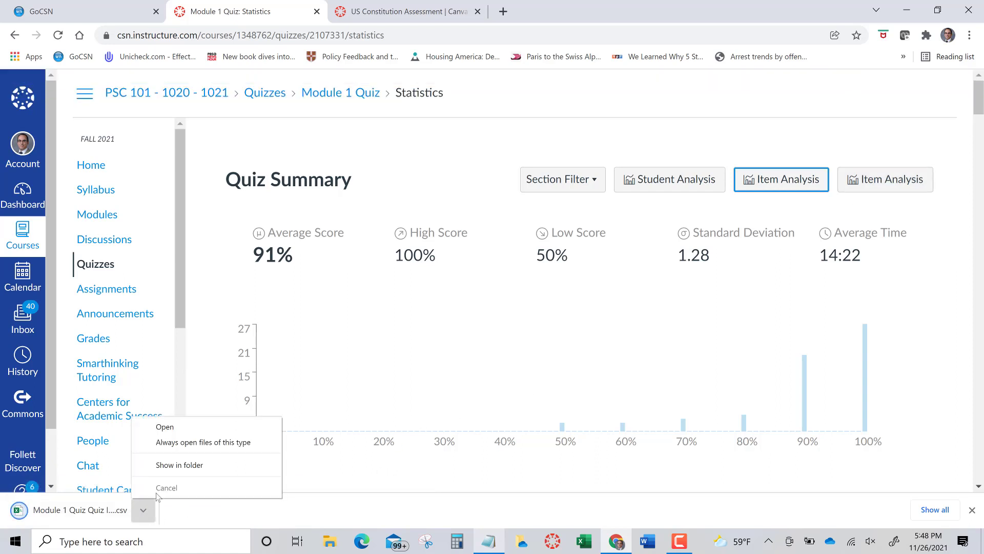
click(183, 430)
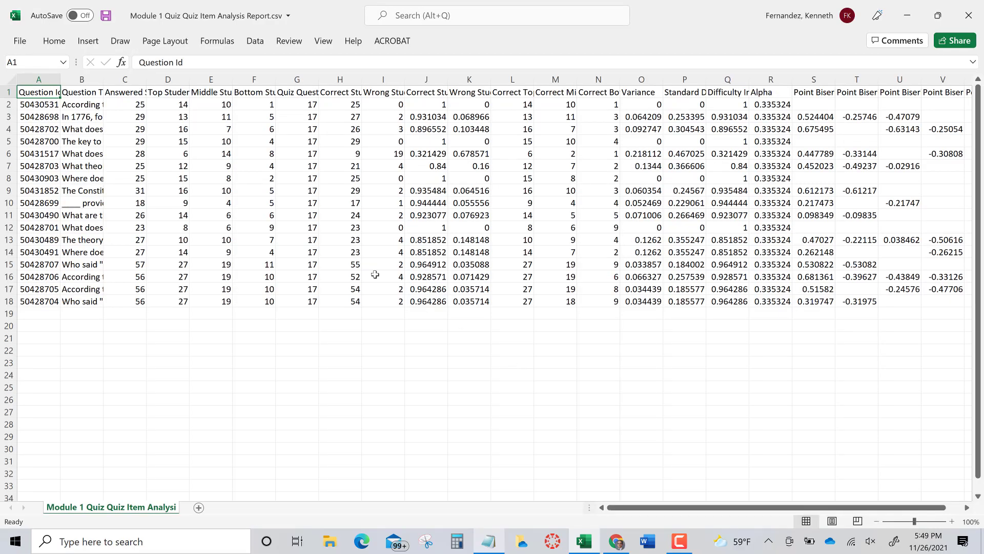
click(96, 142)
click(327, 123)
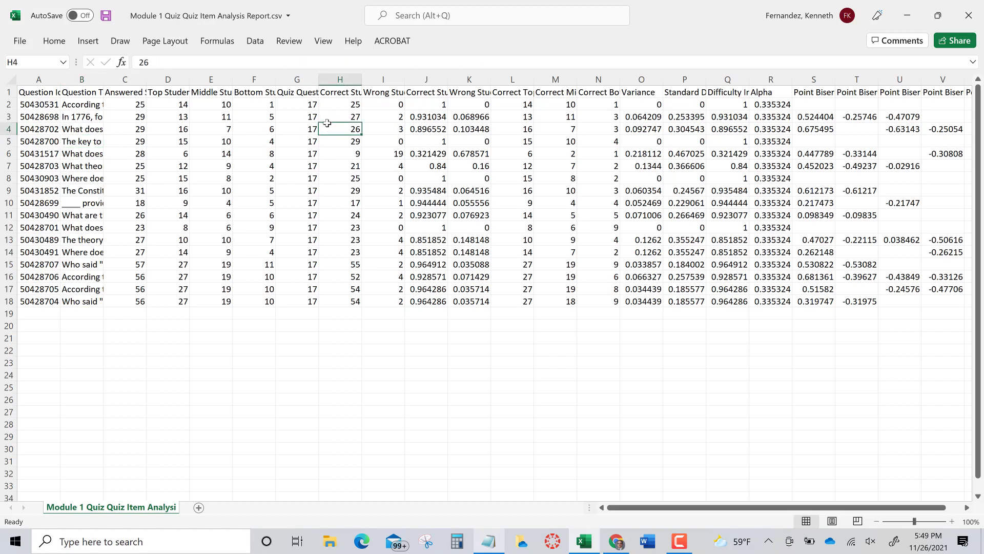
key(Home)
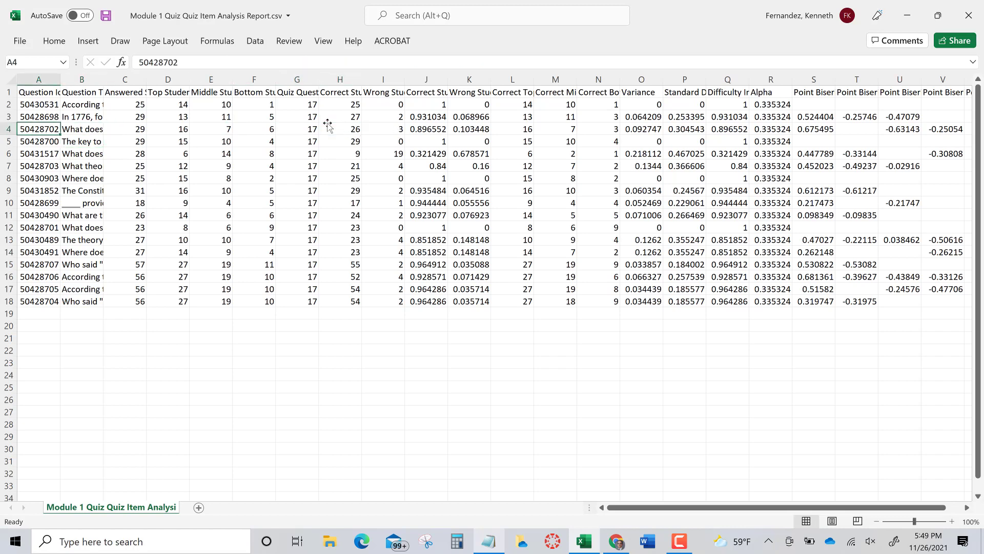
key(Right)
key(Right)
key(Right)
key(Right)
key(Right)
key(Right)
key(Right)
key(Right)
key(Right)
key(Right)
key(Right)
key(Right)
key(Right)
key(Right)
key(Right)
key(Right)
key(Right)
key(Right)
key(Right)
key(Right)
key(Right)
key(Right)
key(Right)
key(Right)
key(Right)
key(Right)
key(Right)
key(Right)
key(Right)
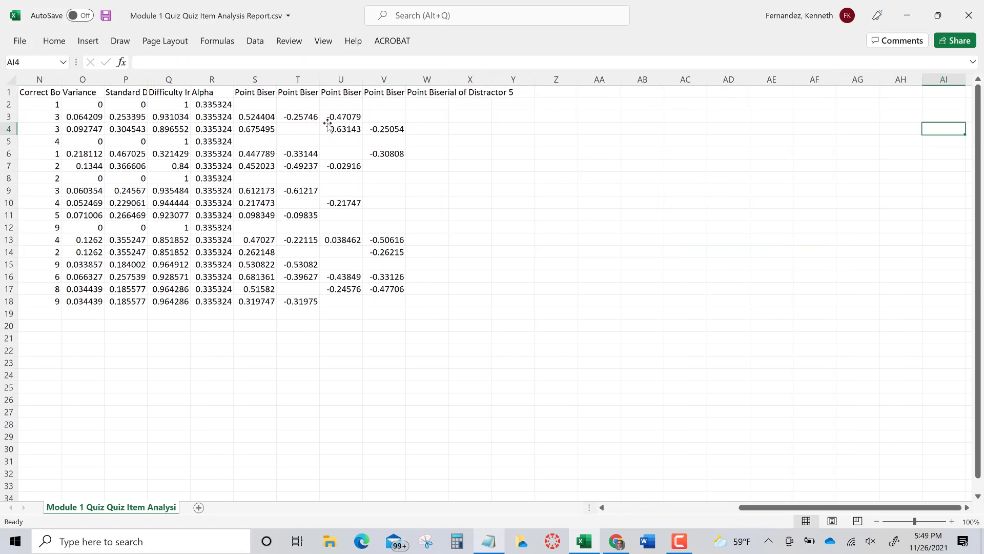
key(Left)
key(Left)
key(Left)
key(Left)
key(Left)
key(Left)
key(Left)
key(Left)
key(Left)
key(Left)
key(Left)
key(Left)
key(Left)
key(Left)
key(Left)
key(Left)
key(Left)
key(Left)
key(Left)
key(Left)
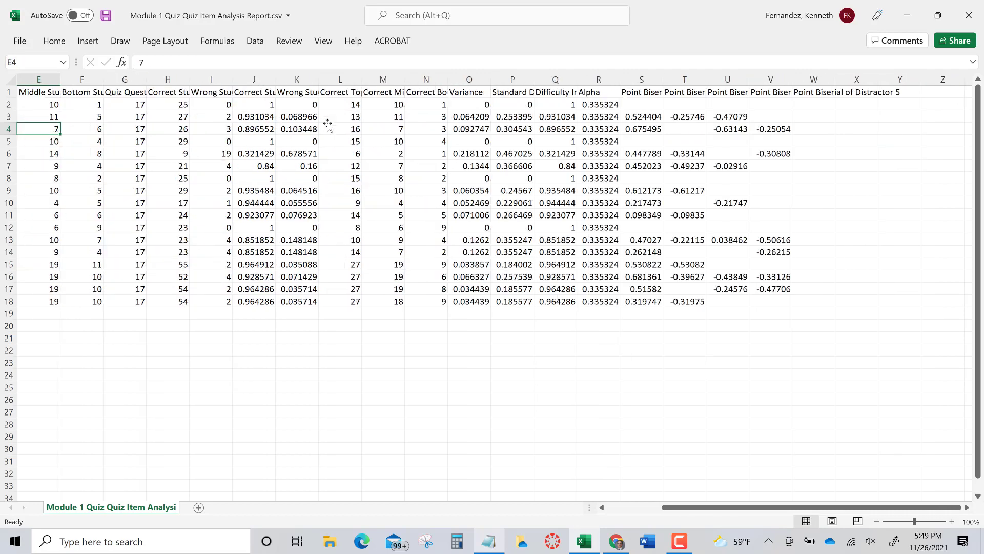
key(Right)
key(Right)
key(Right)
key(Right)
key(Right)
key(Right)
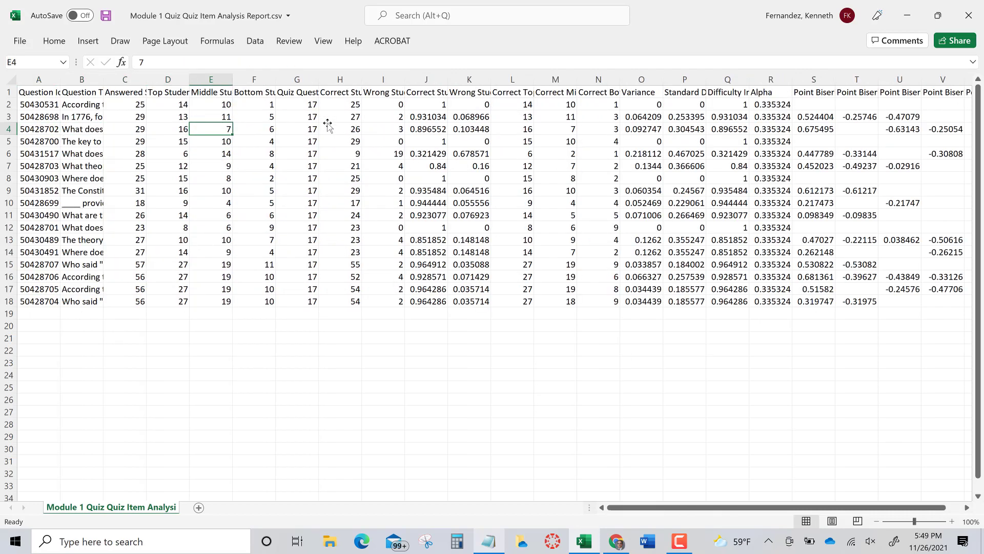
key(Right)
key(Right)
key(Right)
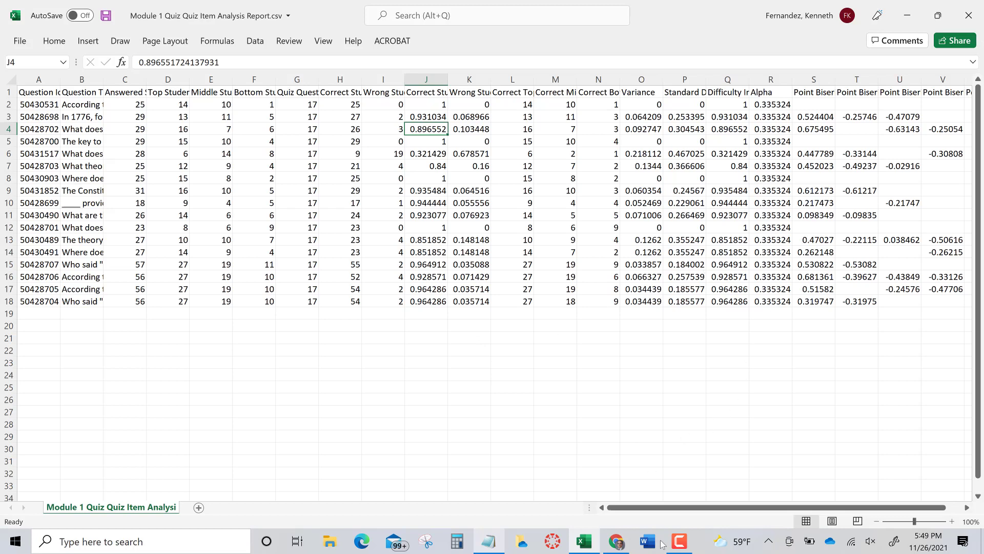
- Go from Excel back to the US Constitution Assessment tab in Chrome and scroll its preview
click(621, 546)
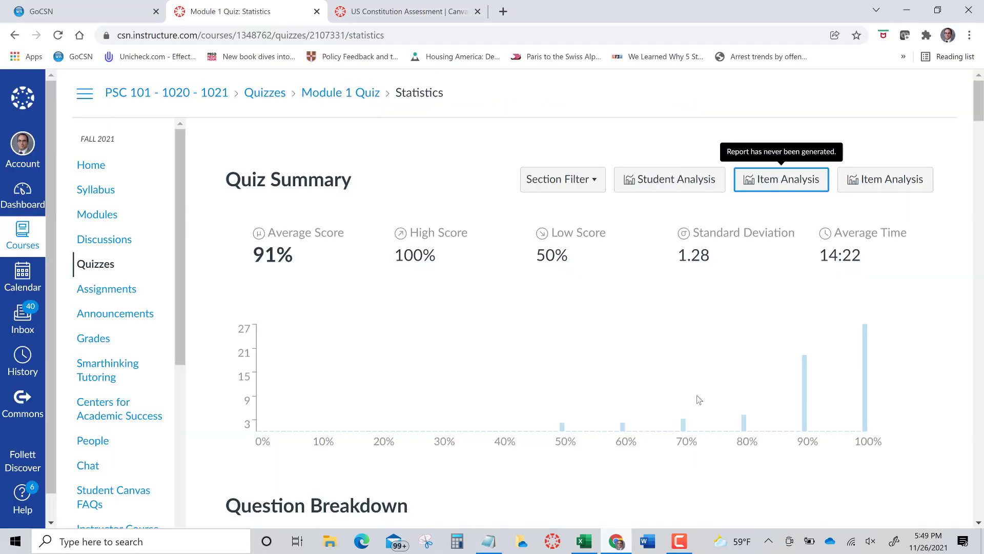
click(408, 13)
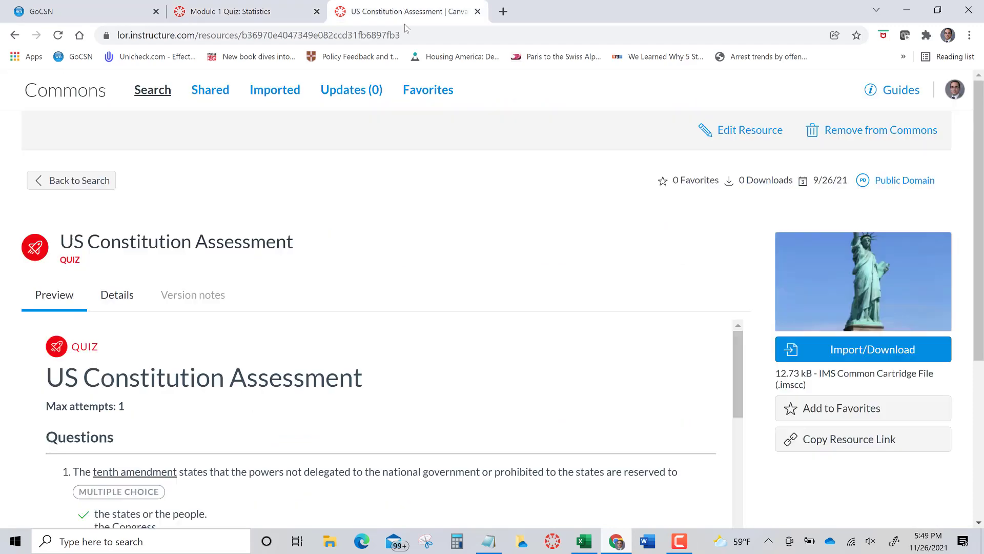
scroll(476, 261, down, 1)
scroll(476, 262, down, 3)
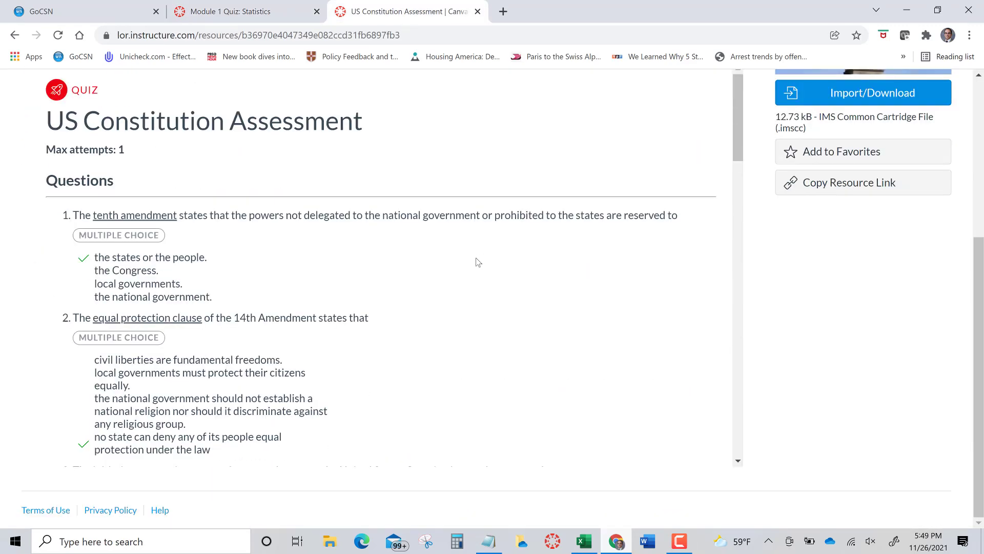
scroll(477, 262, up, 4)
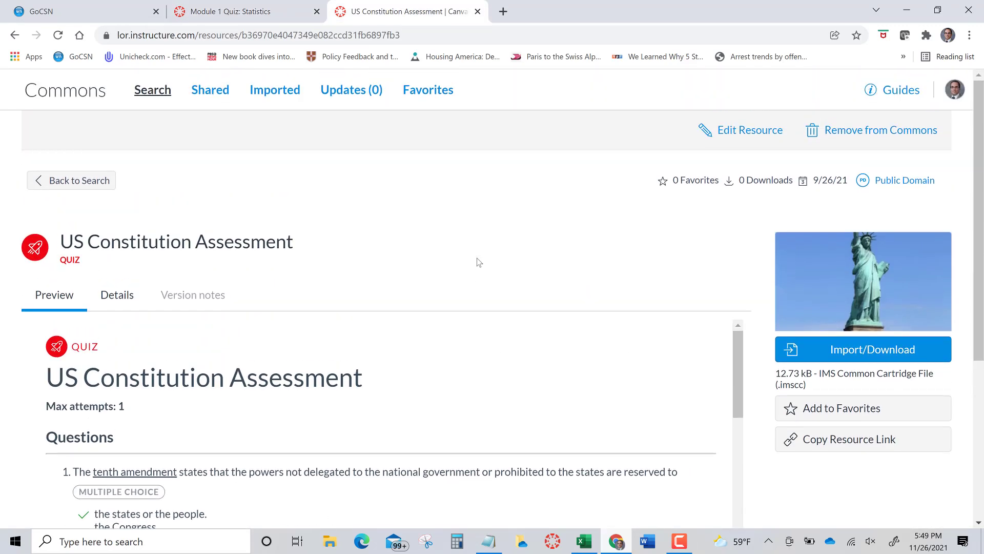